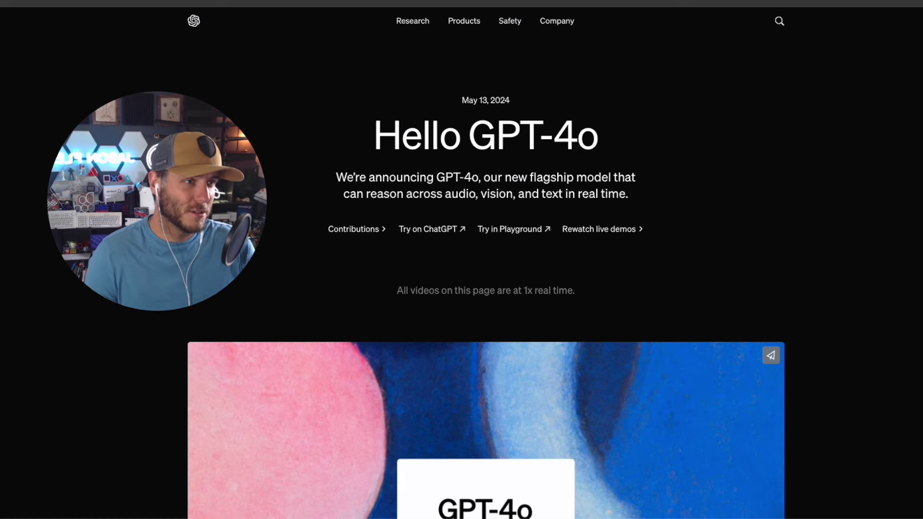
Step: Scroll the Hello GPT-4o page past the intro video and capability clips to the Voice Mode explanation
{"action": "scroll", "coordinate": [827, 211], "scroll_direction": "down", "scroll_amount": 7}
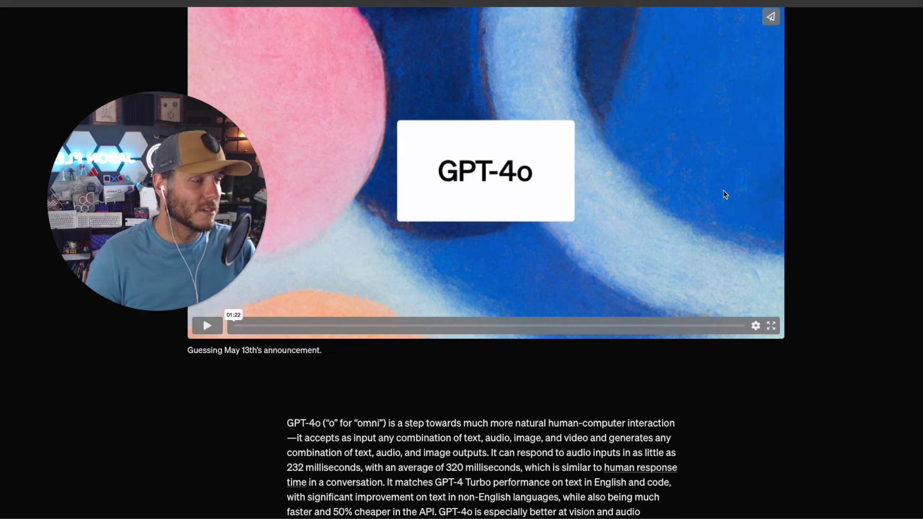
{"action": "scroll", "coordinate": [753, 173], "scroll_direction": "down", "scroll_amount": 5}
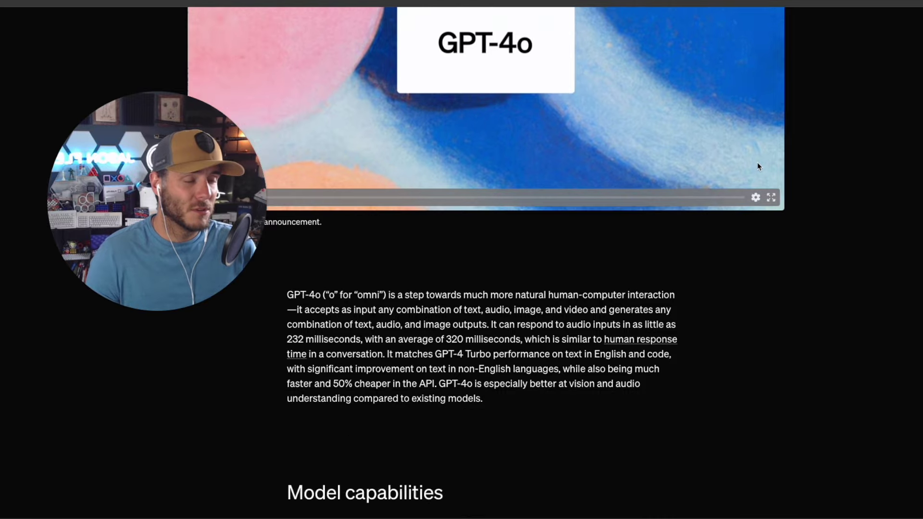
{"action": "scroll", "coordinate": [758, 166], "scroll_direction": "down", "scroll_amount": 10}
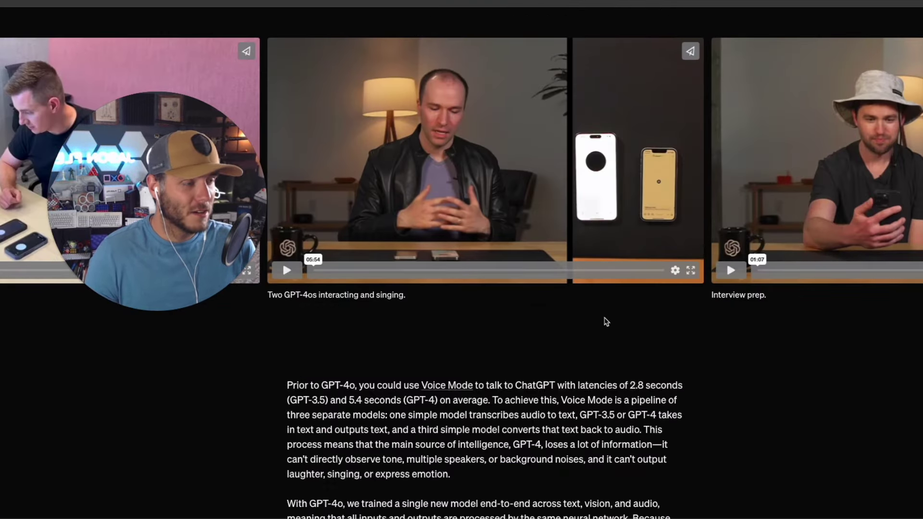
{"action": "scroll", "coordinate": [604, 318], "scroll_direction": "up", "scroll_amount": 1}
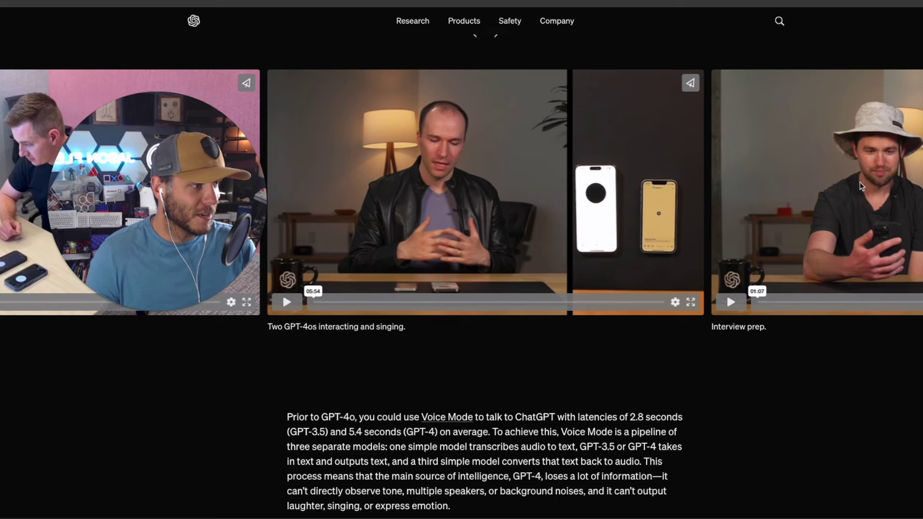
{"action": "scroll", "coordinate": [868, 176], "scroll_direction": "down", "scroll_amount": 2}
Step: Switch the capability sample to '3D object synthesis' and select its first input prompt text
{"action": "scroll", "coordinate": [868, 175], "scroll_direction": "down", "scroll_amount": 5}
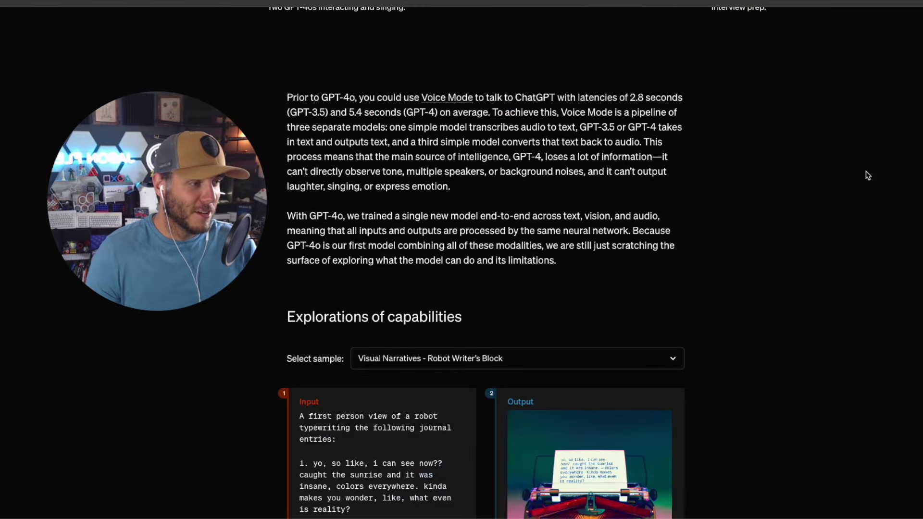
{"action": "scroll", "coordinate": [868, 175], "scroll_direction": "down", "scroll_amount": 4}
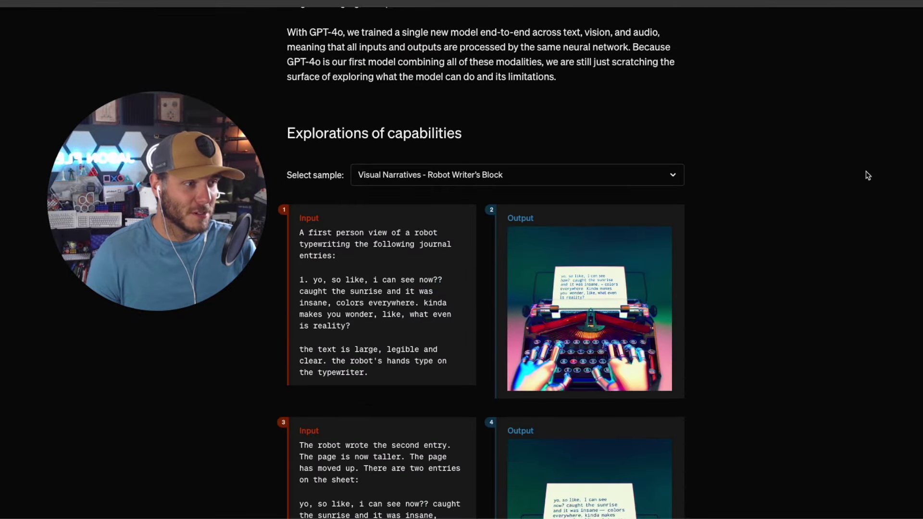
{"action": "scroll", "coordinate": [868, 176], "scroll_direction": "down", "scroll_amount": 3}
{"action": "scroll", "coordinate": [686, 158], "scroll_direction": "up", "scroll_amount": 2}
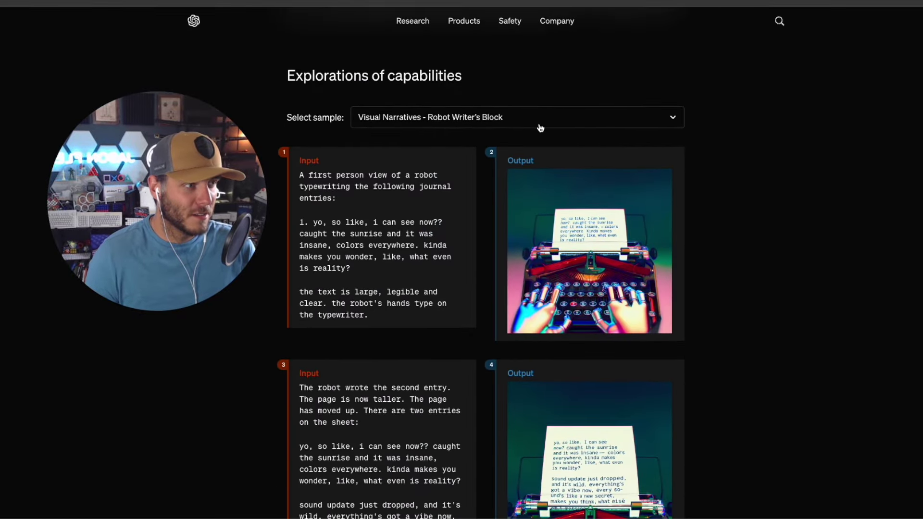
{"action": "left_click", "coordinate": [524, 119]}
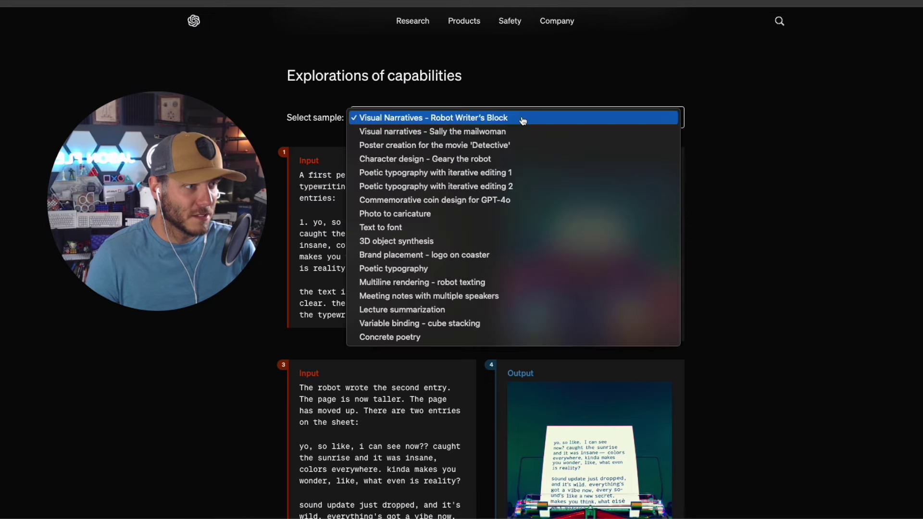
{"action": "left_click", "coordinate": [428, 243]}
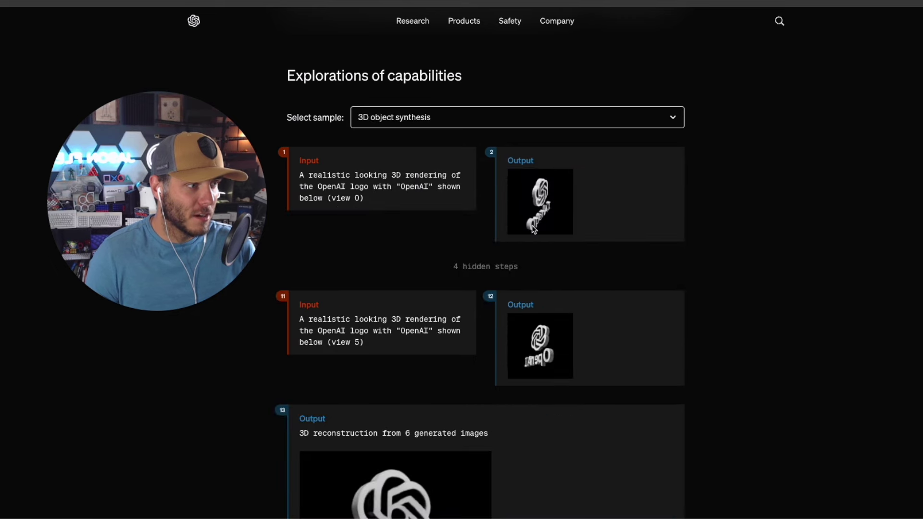
{"action": "scroll", "coordinate": [533, 229], "scroll_direction": "down", "scroll_amount": 1}
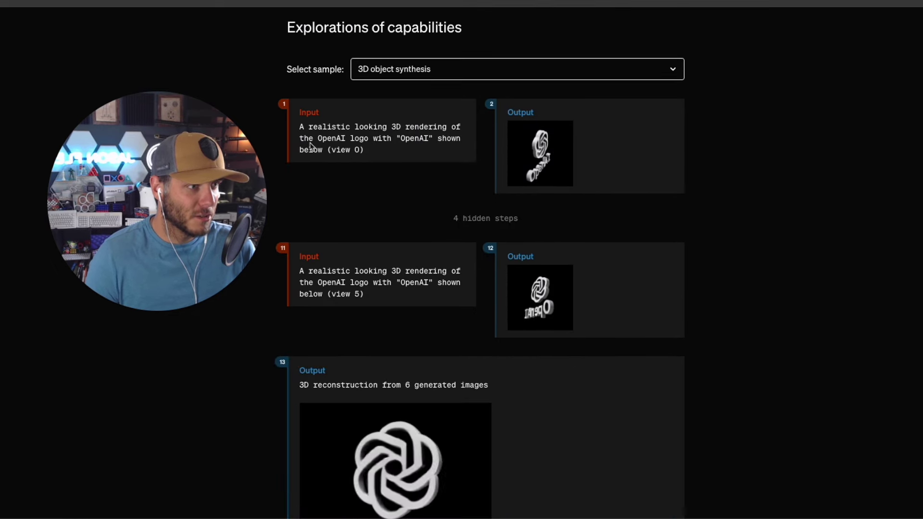
{"action": "left_click_drag", "start_coordinate": [304, 126], "coordinate": [364, 149]}
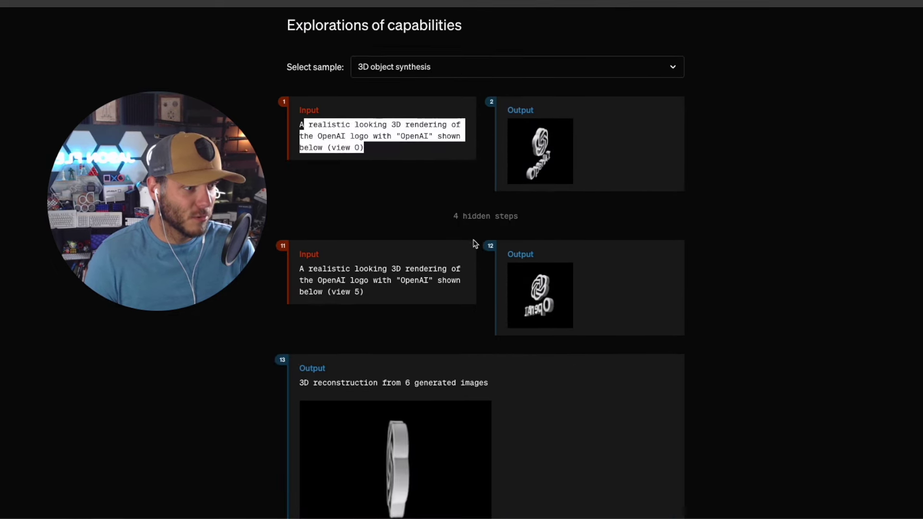
{"action": "scroll", "coordinate": [532, 243], "scroll_direction": "down", "scroll_amount": 10}
Step: View the Audio ASR performance and Vision understanding evals results, then reach the per-language tokenization list
{"action": "scroll", "coordinate": [533, 242], "scroll_direction": "down", "scroll_amount": 2}
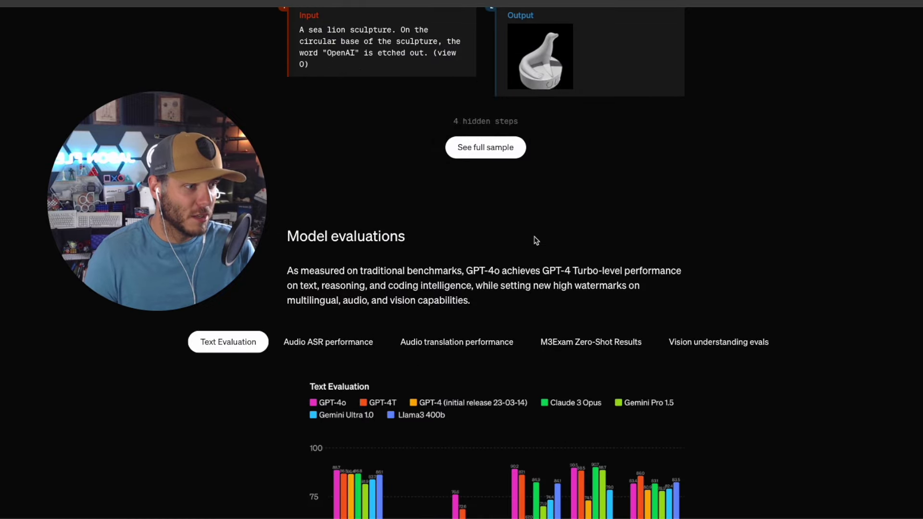
{"action": "scroll", "coordinate": [536, 240], "scroll_direction": "down", "scroll_amount": 5}
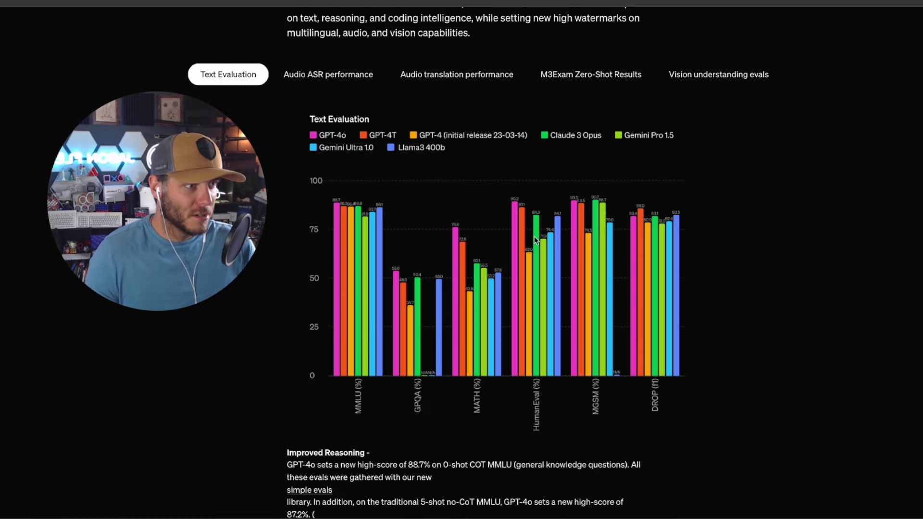
{"action": "scroll", "coordinate": [537, 240], "scroll_direction": "up", "scroll_amount": 1}
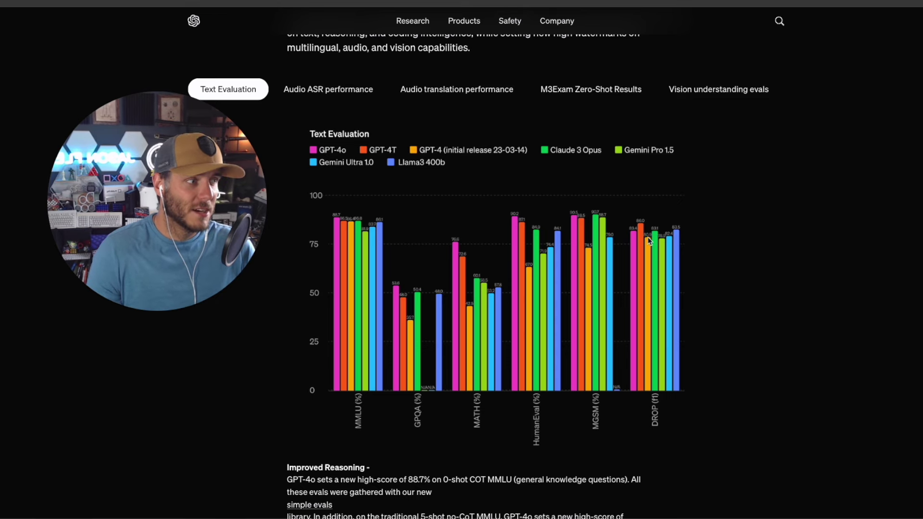
{"action": "left_click", "coordinate": [355, 100]}
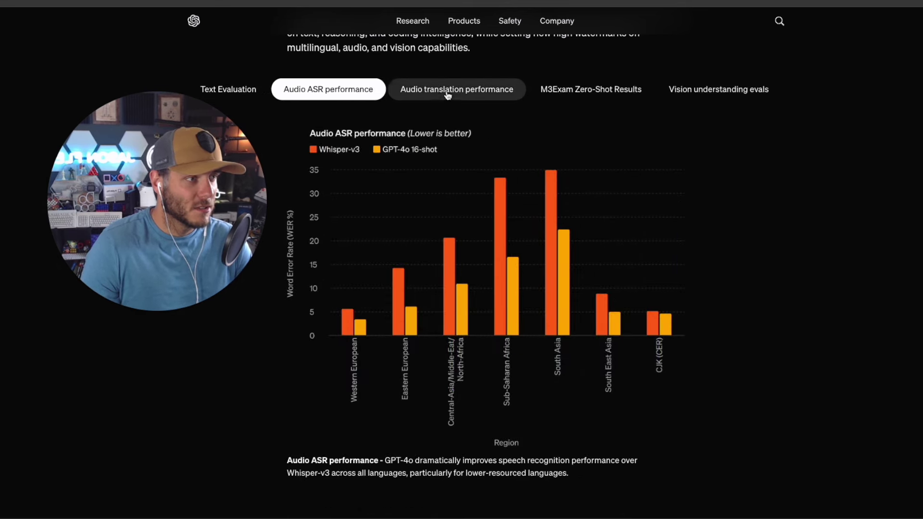
{"action": "left_click", "coordinate": [739, 90]}
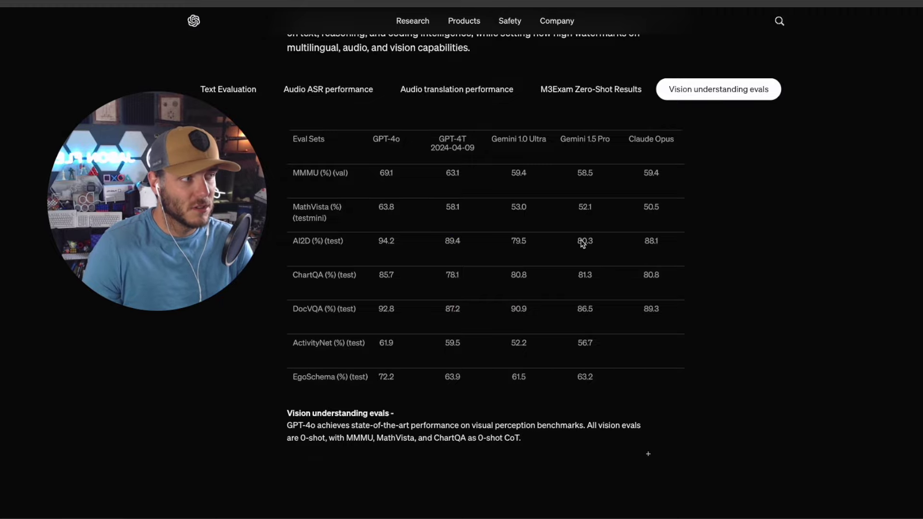
{"action": "scroll", "coordinate": [584, 243], "scroll_direction": "down", "scroll_amount": 20}
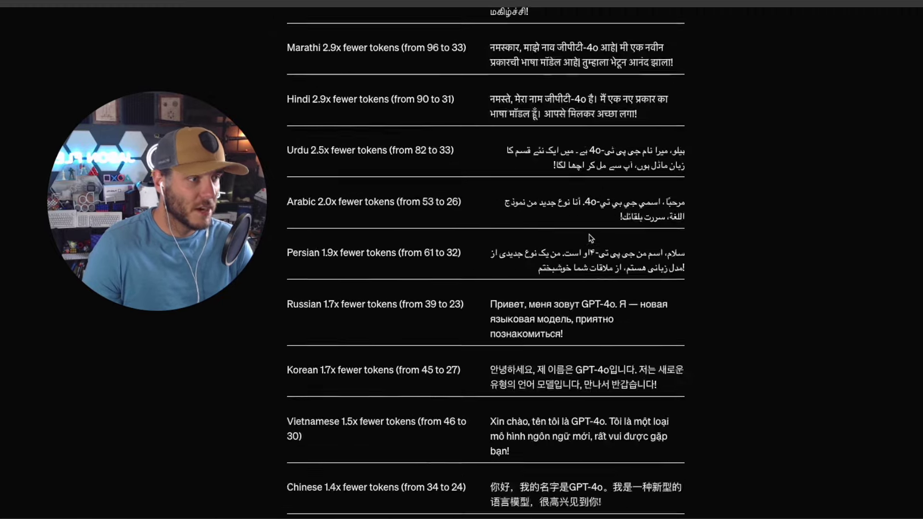
Step: Scroll down to the Authors footer, then back up to the 3D OpenAI logo reconstruction
{"action": "scroll", "coordinate": [691, 240], "scroll_direction": "down", "scroll_amount": 15}
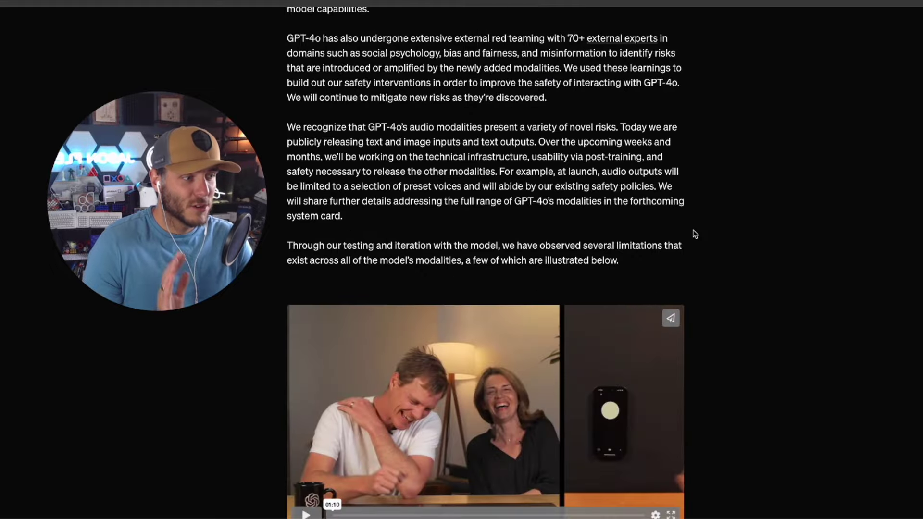
{"action": "scroll", "coordinate": [692, 234], "scroll_direction": "down", "scroll_amount": 5}
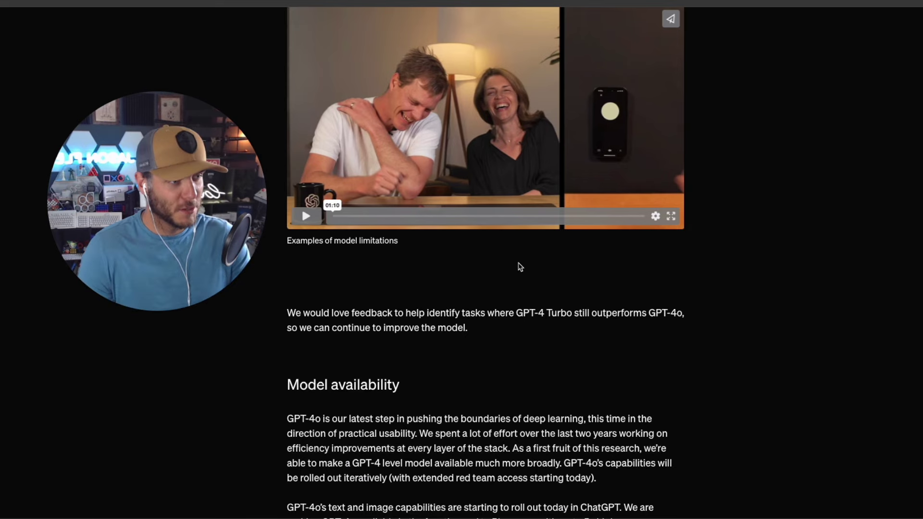
{"action": "scroll", "coordinate": [637, 303], "scroll_direction": "up", "scroll_amount": 2}
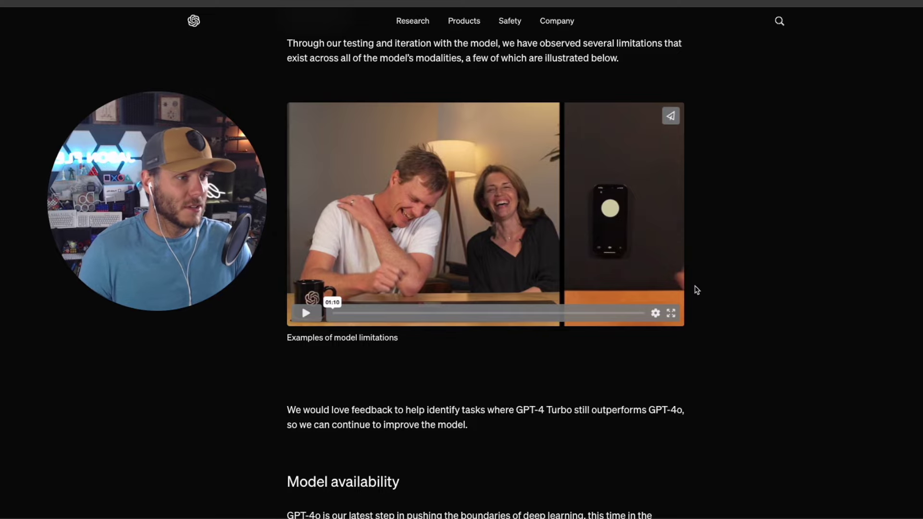
{"action": "scroll", "coordinate": [739, 313], "scroll_direction": "down", "scroll_amount": 6}
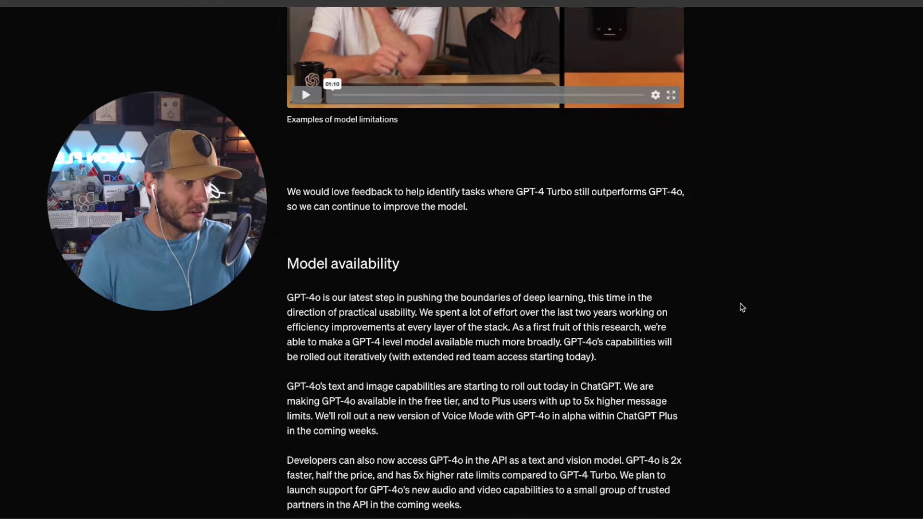
{"action": "scroll", "coordinate": [740, 306], "scroll_direction": "down", "scroll_amount": 5}
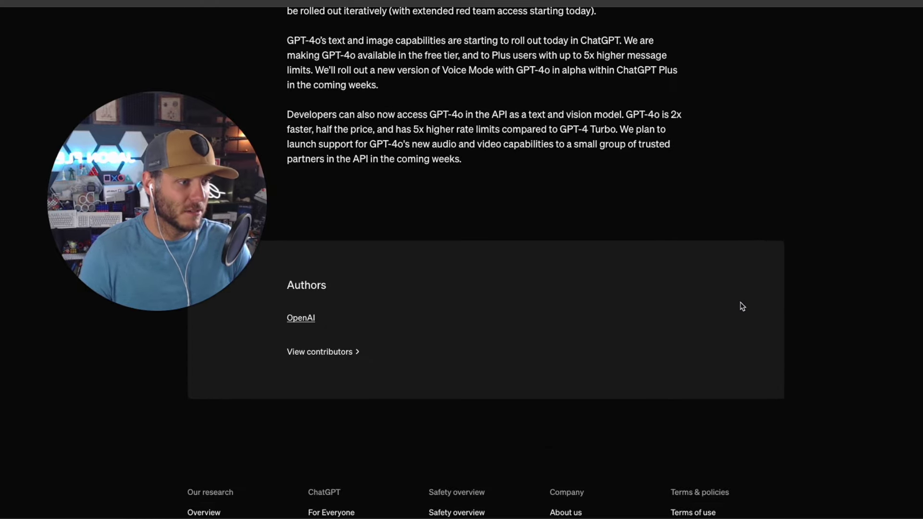
{"action": "scroll", "coordinate": [735, 314], "scroll_direction": "up", "scroll_amount": 15}
{"action": "scroll", "coordinate": [737, 312], "scroll_direction": "up", "scroll_amount": 20}
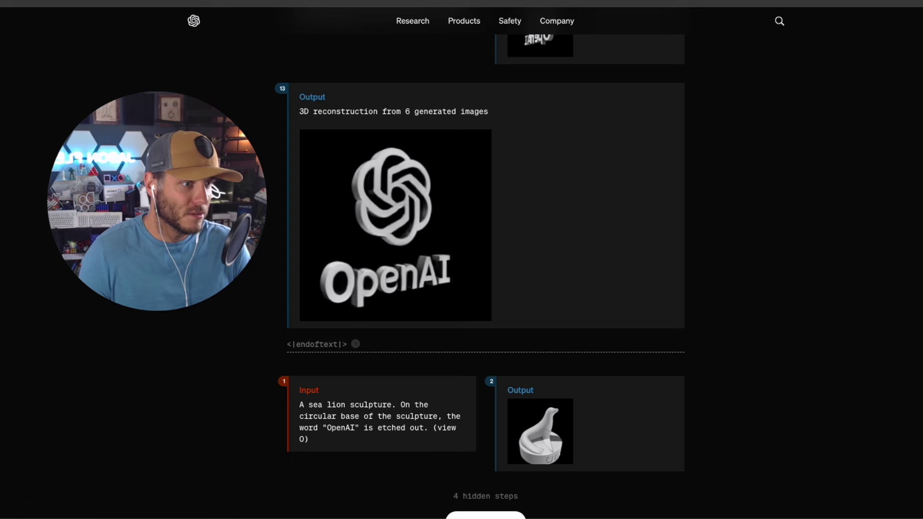
Step: Switch to the ChatGPT tab showing an empty new chat with ChatGPT 4o selected
{"action": "key", "text": "ctrl+Tab"}
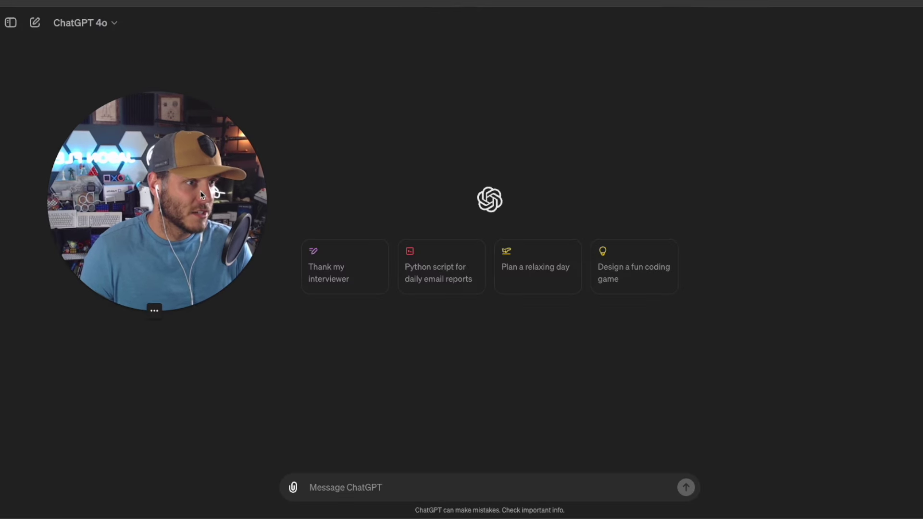
{"action": "left_click_drag", "start_coordinate": [200, 190], "coordinate": [185, 160]}
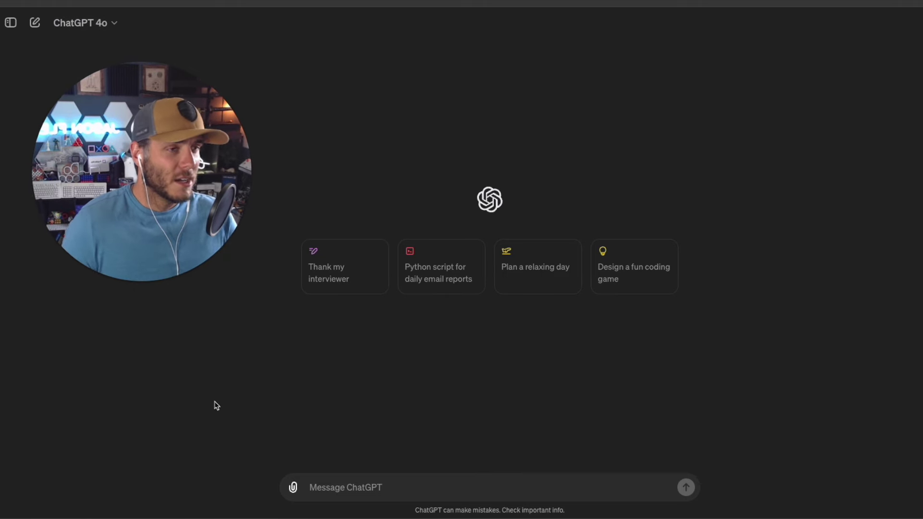
{"action": "mouse_move", "coordinate": [170, 190]}
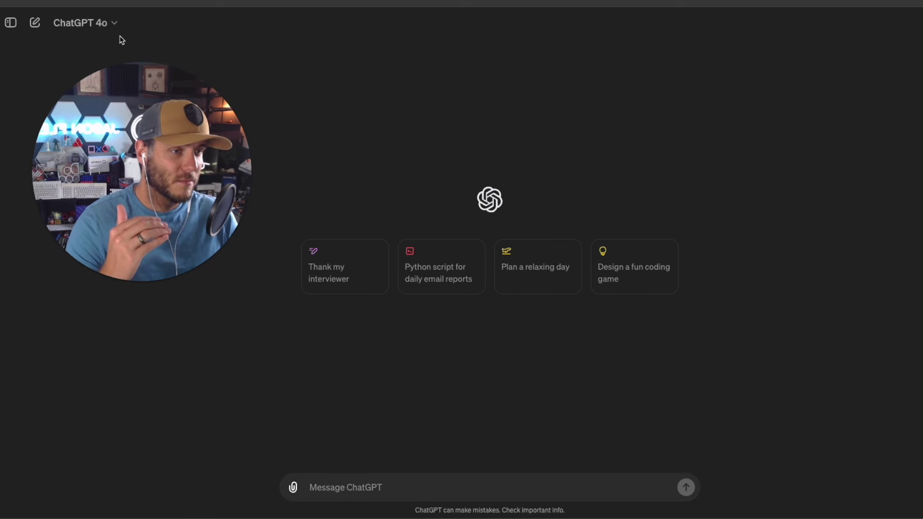
{"action": "mouse_move", "coordinate": [210, 277]}
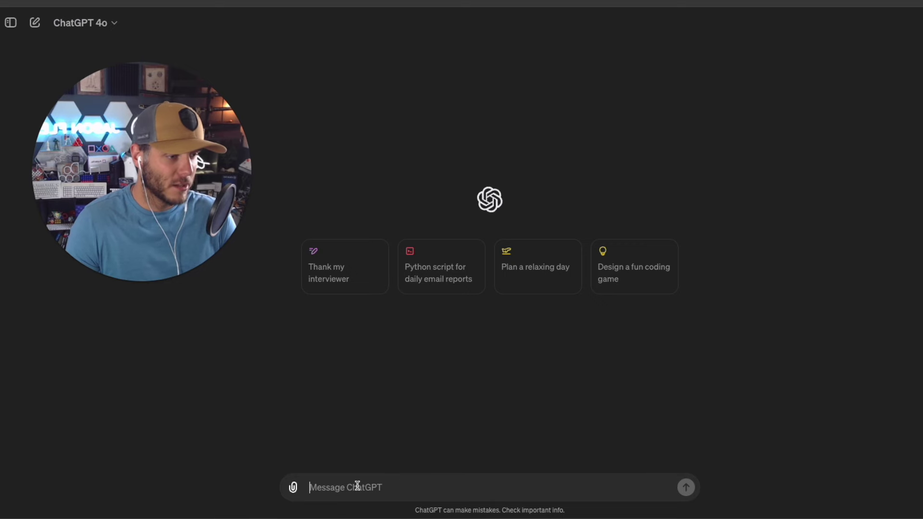
Step: Ask ChatGPT 'what are the top use cases for gpt4o'
{"action": "type", "text": "what are the top use cases for"}
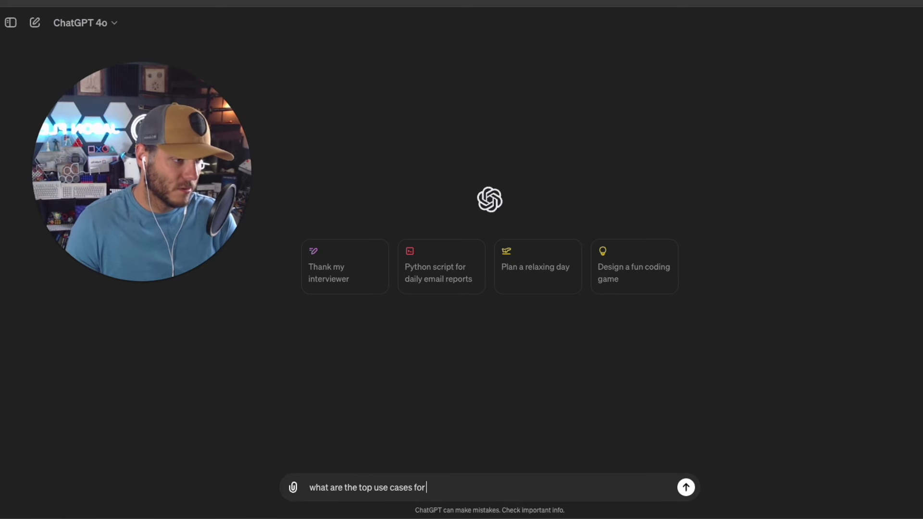
{"action": "type", "text": " gpt4o"}
{"action": "key", "text": "Return"}
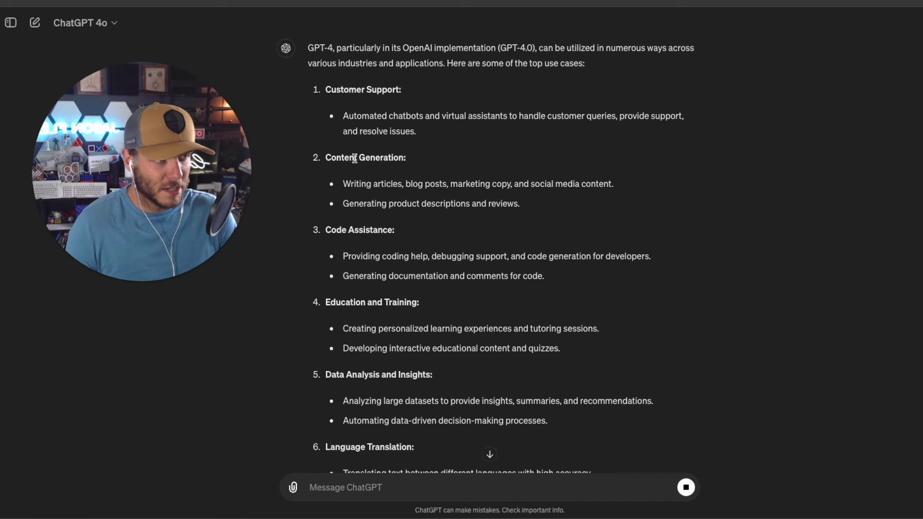
{"action": "left_click_drag", "start_coordinate": [326, 157], "coordinate": [532, 221]}
{"action": "left_click", "coordinate": [537, 208]}
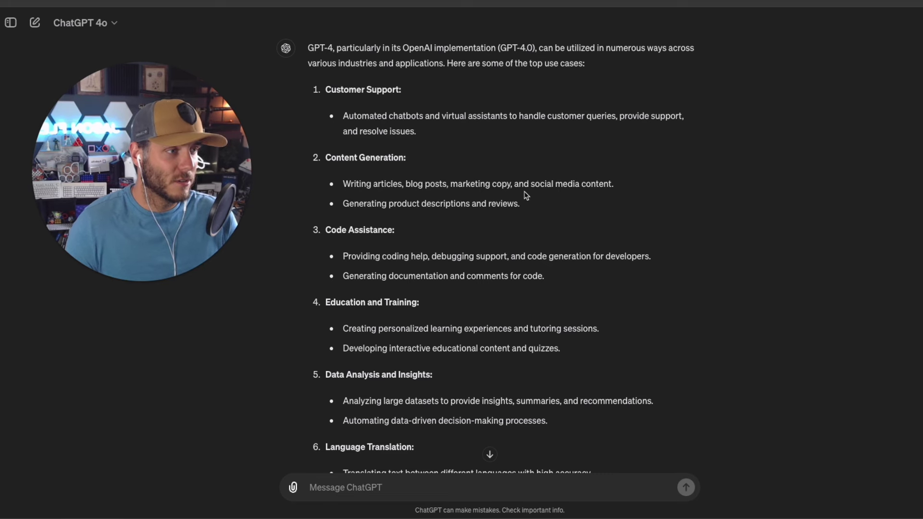
{"action": "scroll", "coordinate": [527, 196], "scroll_direction": "down", "scroll_amount": 1}
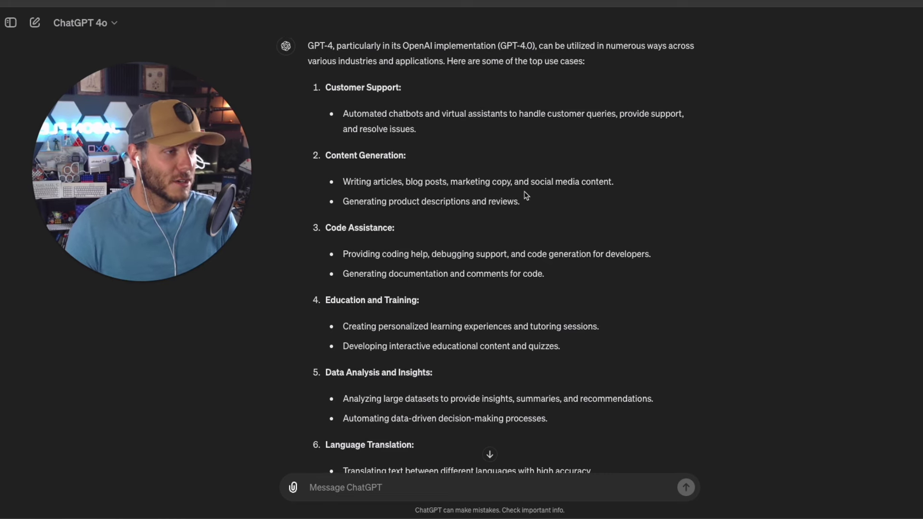
{"action": "scroll", "coordinate": [527, 196], "scroll_direction": "down", "scroll_amount": 3}
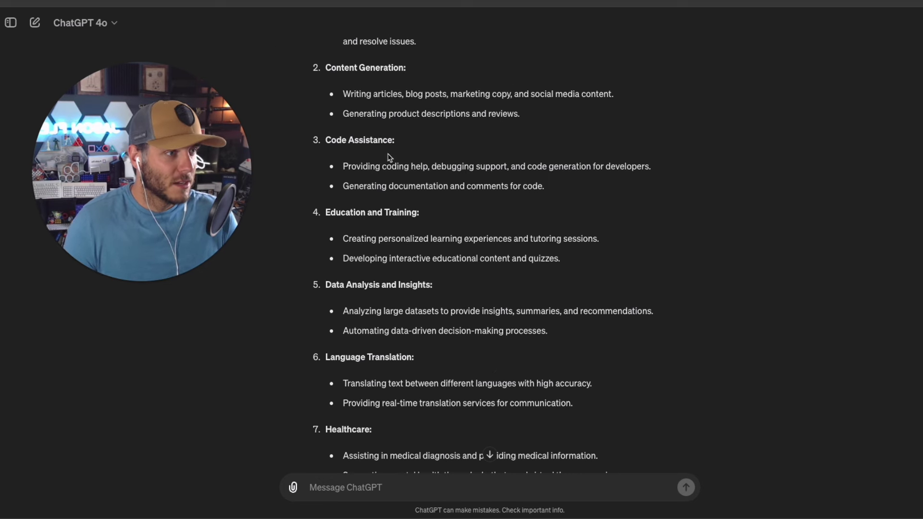
{"action": "triple_click", "coordinate": [337, 140]}
{"action": "left_click", "coordinate": [376, 222]}
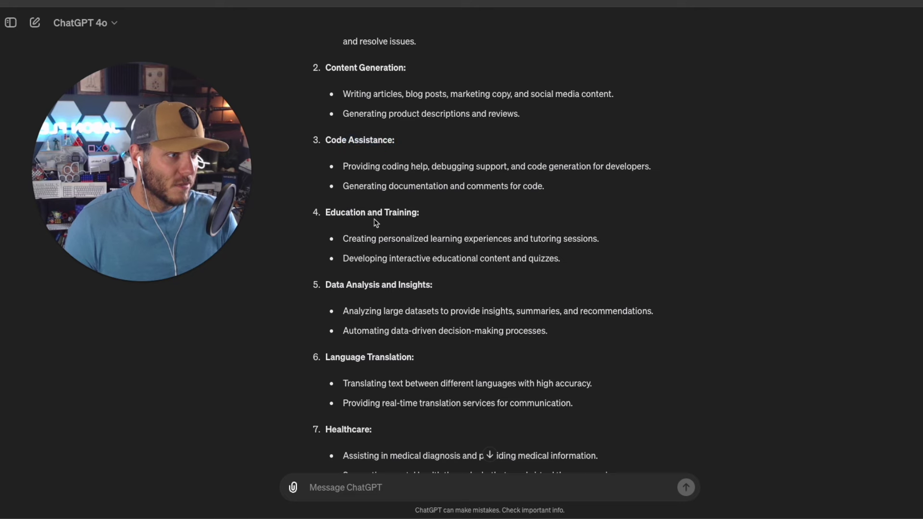
{"action": "scroll", "coordinate": [426, 210], "scroll_direction": "down", "scroll_amount": 1}
{"action": "scroll", "coordinate": [410, 288], "scroll_direction": "down", "scroll_amount": 3}
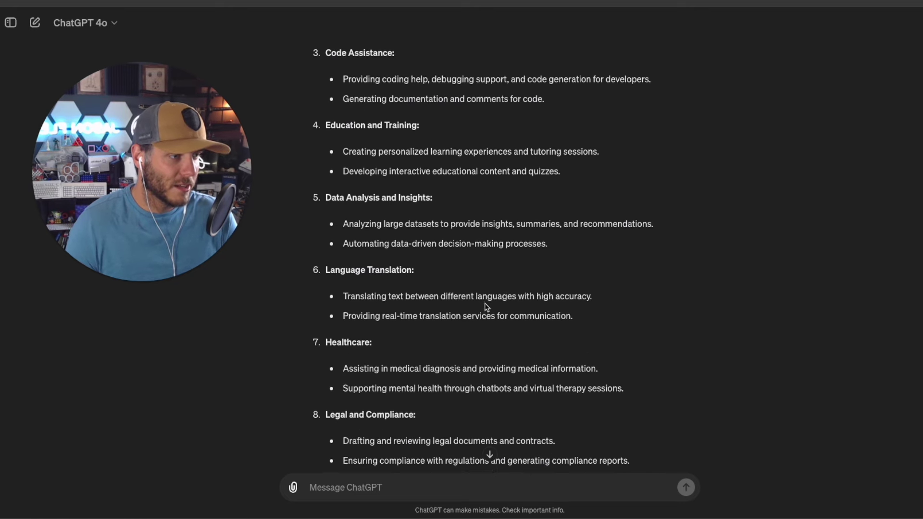
{"action": "scroll", "coordinate": [487, 306], "scroll_direction": "down", "scroll_amount": 5}
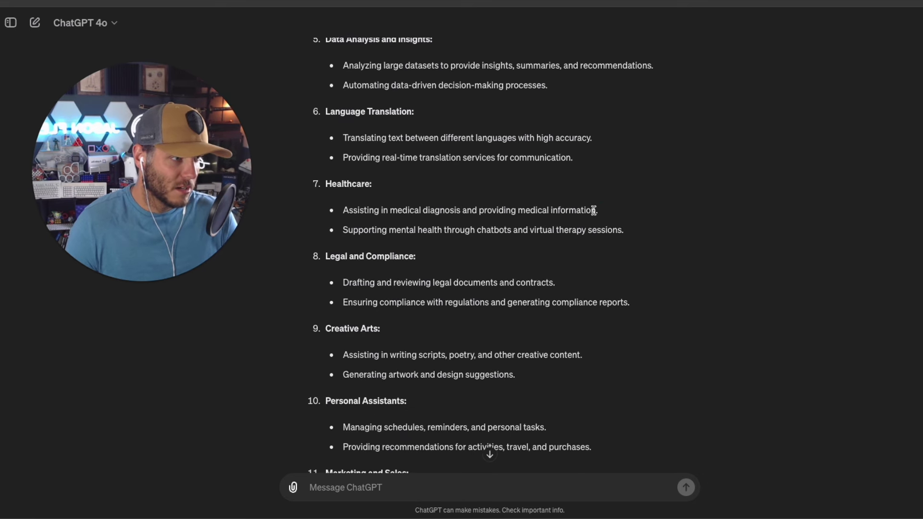
{"action": "left_click_drag", "start_coordinate": [594, 210], "coordinate": [340, 212]}
{"action": "left_click", "coordinate": [427, 210]}
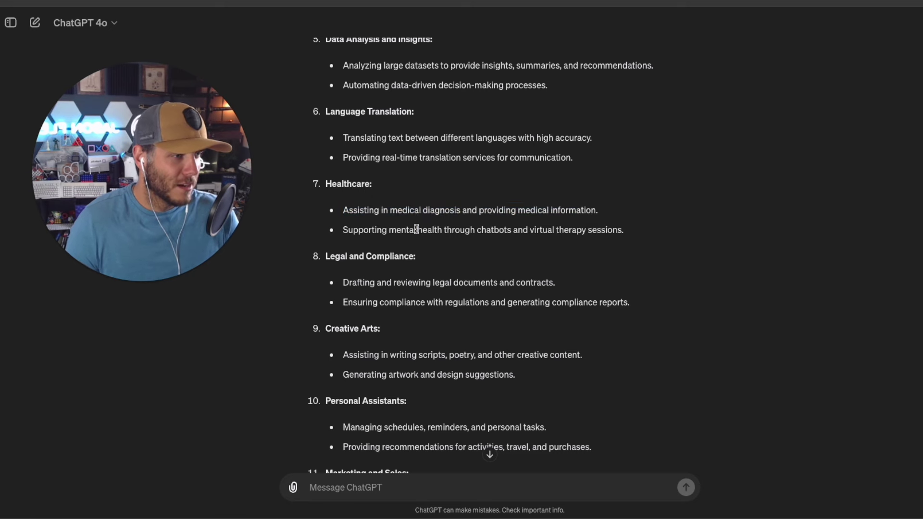
{"action": "left_click_drag", "start_coordinate": [397, 231], "coordinate": [517, 231]}
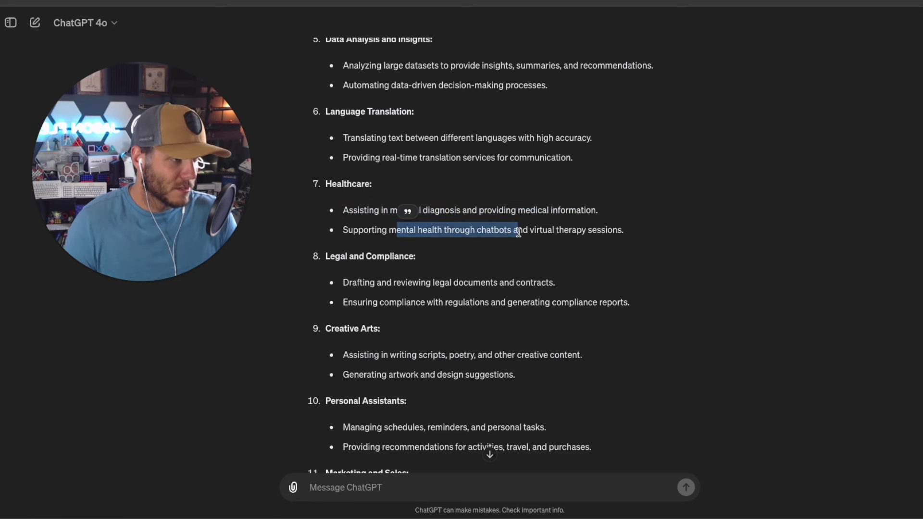
{"action": "left_click", "coordinate": [518, 232]}
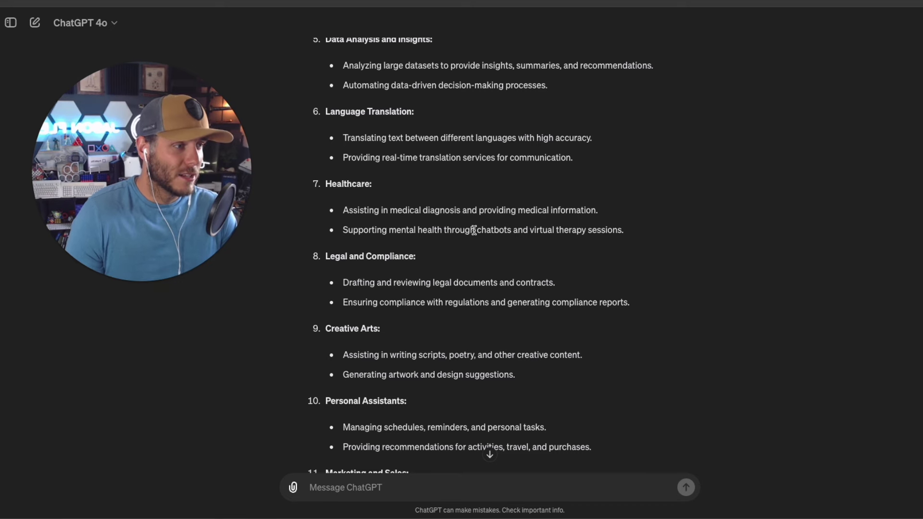
{"action": "left_click_drag", "start_coordinate": [623, 229], "coordinate": [340, 230]}
{"action": "left_click", "coordinate": [387, 237]}
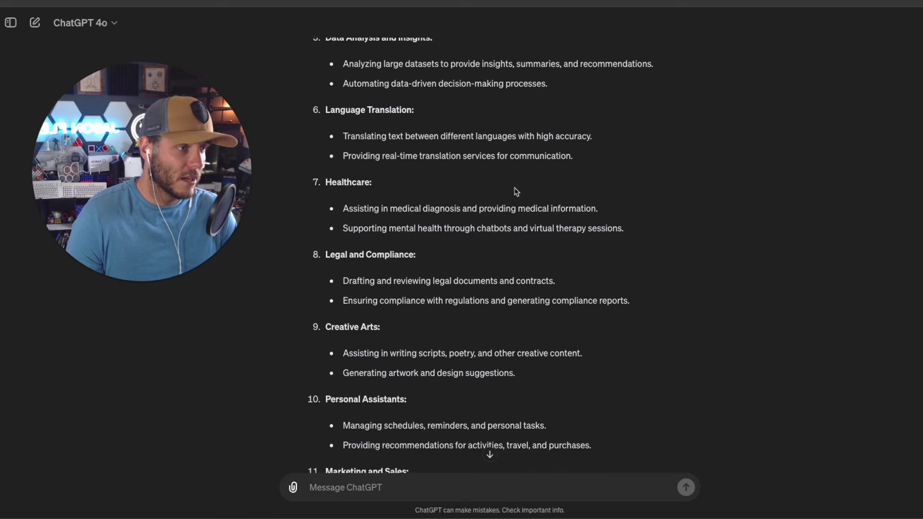
{"action": "scroll", "coordinate": [510, 192], "scroll_direction": "down", "scroll_amount": 3}
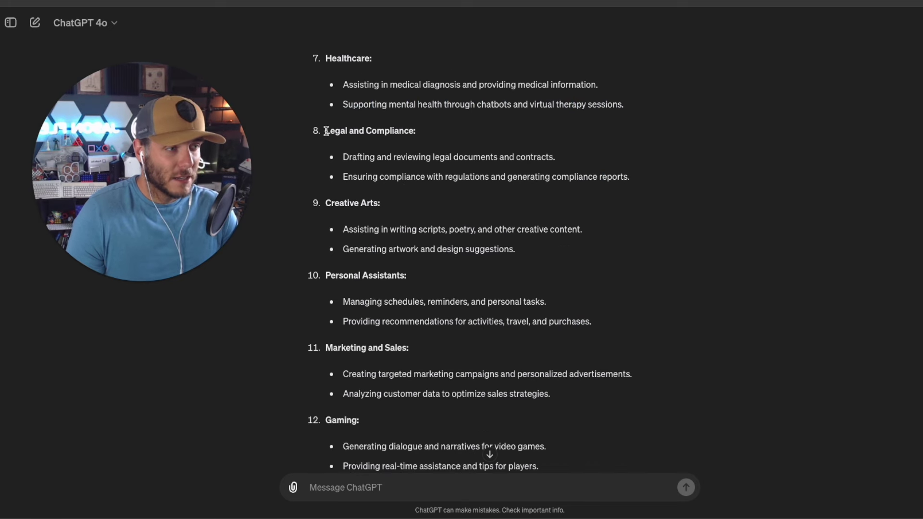
{"action": "left_click_drag", "start_coordinate": [330, 131], "coordinate": [435, 136]}
{"action": "left_click", "coordinate": [450, 174]}
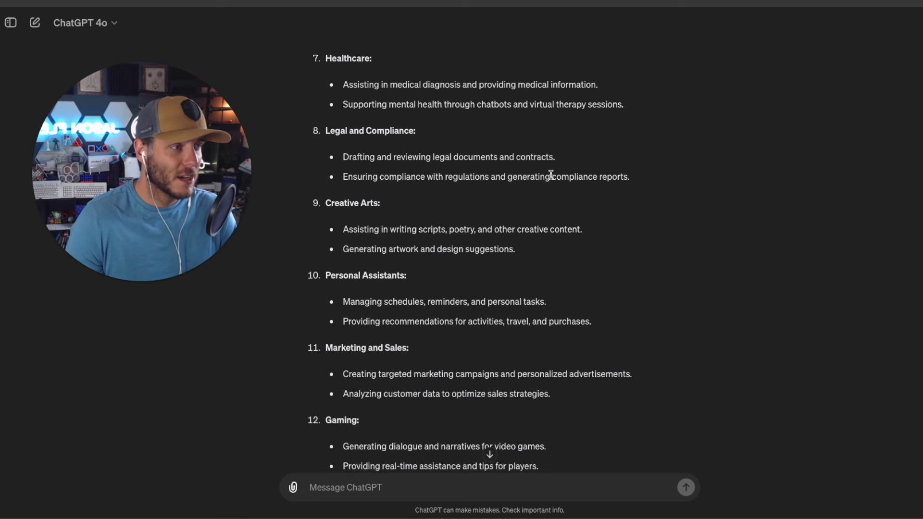
{"action": "left_click_drag", "start_coordinate": [560, 164], "coordinate": [432, 166]}
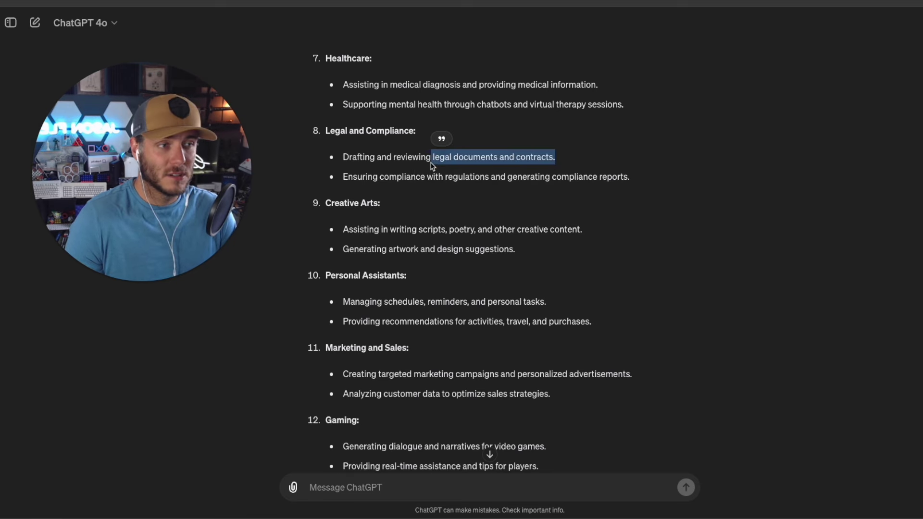
{"action": "left_click", "coordinate": [432, 166]}
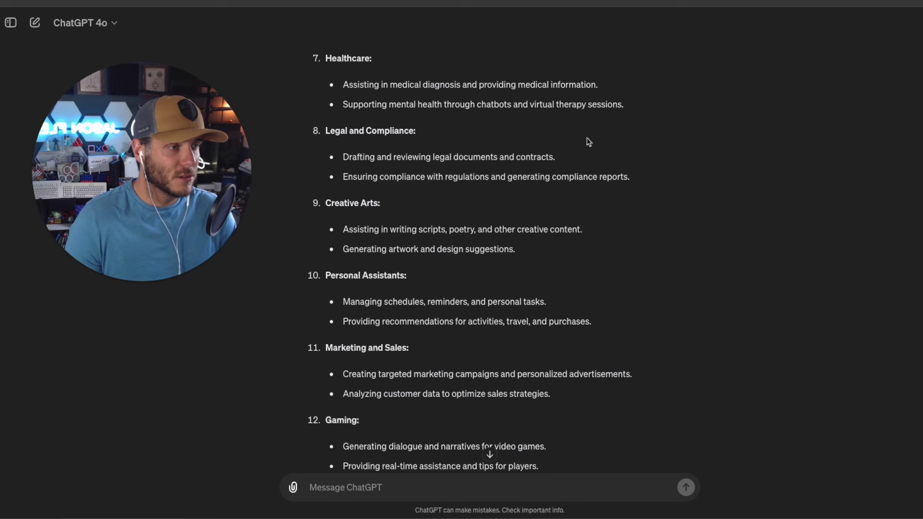
{"action": "scroll", "coordinate": [433, 164], "scroll_direction": "down", "scroll_amount": 2}
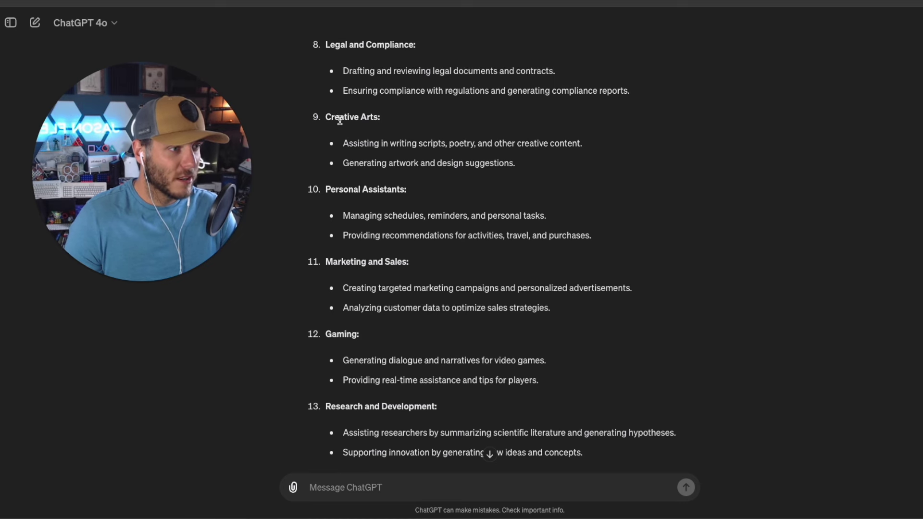
{"action": "left_click_drag", "start_coordinate": [335, 117], "coordinate": [413, 126]}
{"action": "left_click", "coordinate": [485, 153]}
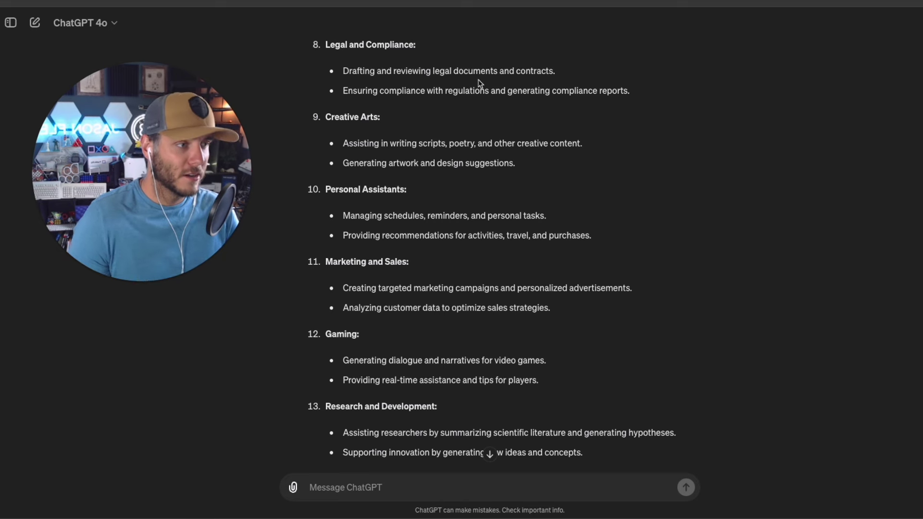
{"action": "scroll", "coordinate": [592, 98], "scroll_direction": "down", "scroll_amount": 4}
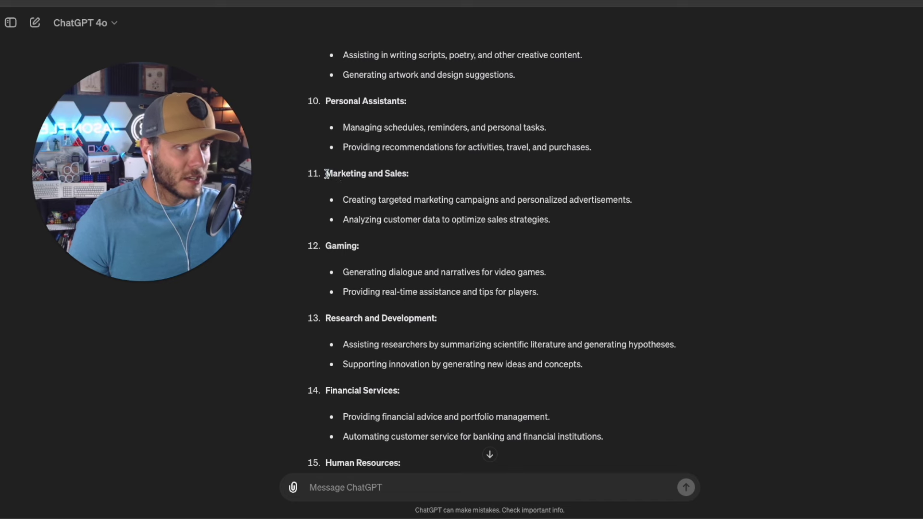
{"action": "left_click_drag", "start_coordinate": [326, 174], "coordinate": [556, 218]}
{"action": "left_click", "coordinate": [557, 220]}
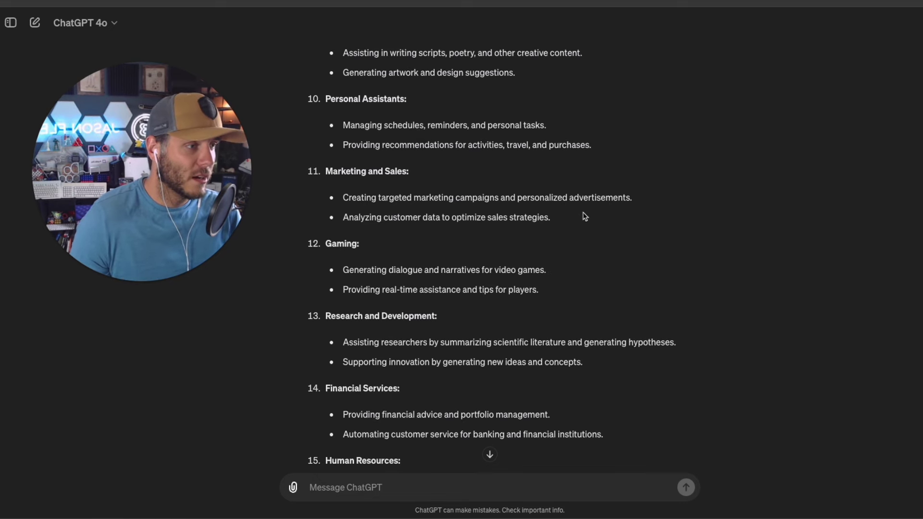
{"action": "scroll", "coordinate": [584, 216], "scroll_direction": "down", "scroll_amount": 2}
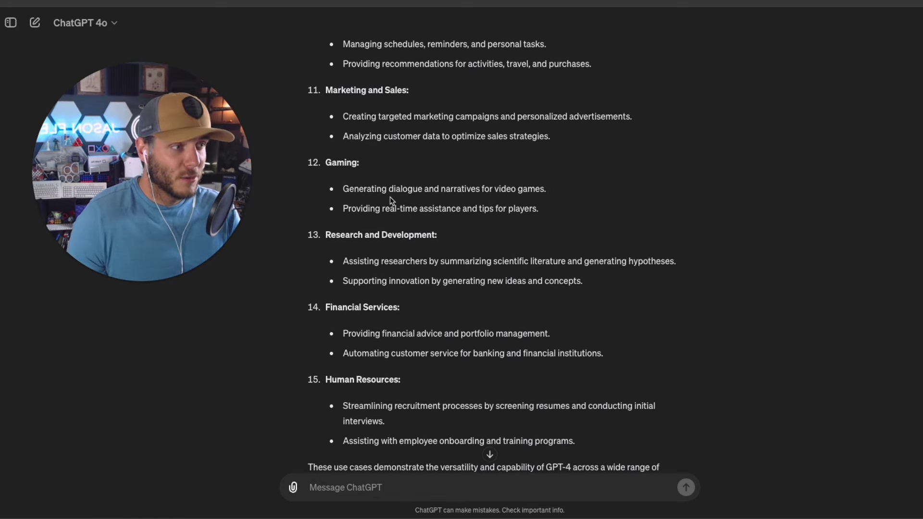
{"action": "left_click_drag", "start_coordinate": [390, 189], "coordinate": [547, 189]}
{"action": "left_click", "coordinate": [556, 195]}
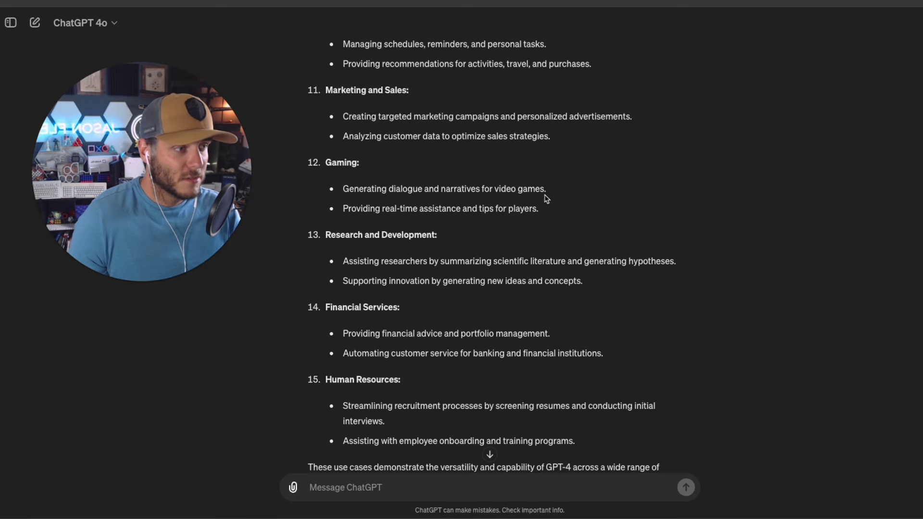
{"action": "scroll", "coordinate": [551, 194], "scroll_direction": "down", "scroll_amount": 2}
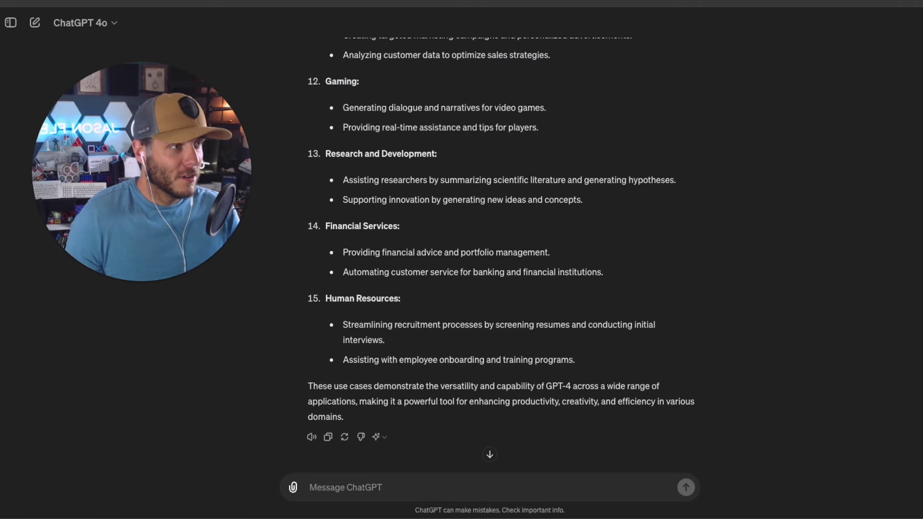
{"action": "key", "text": "super+Tab"}
{"action": "type", "text": "un"}
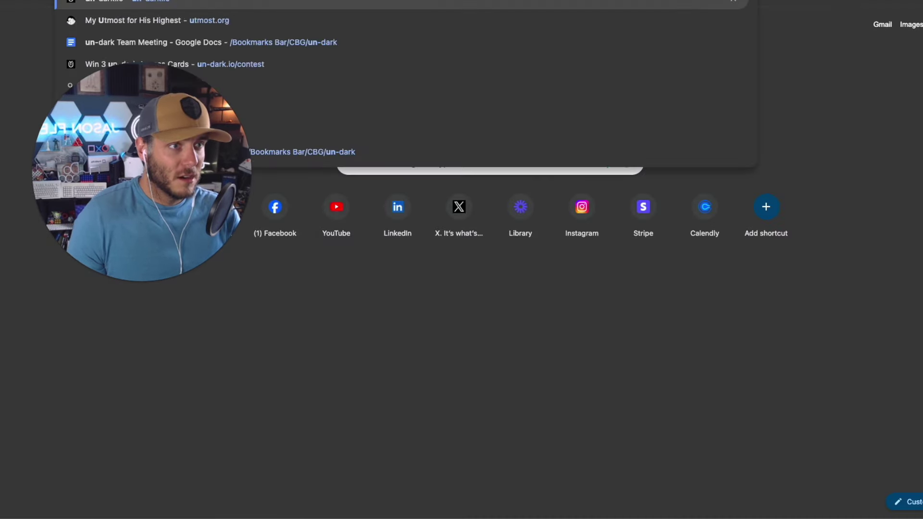
{"action": "key", "text": "Return"}
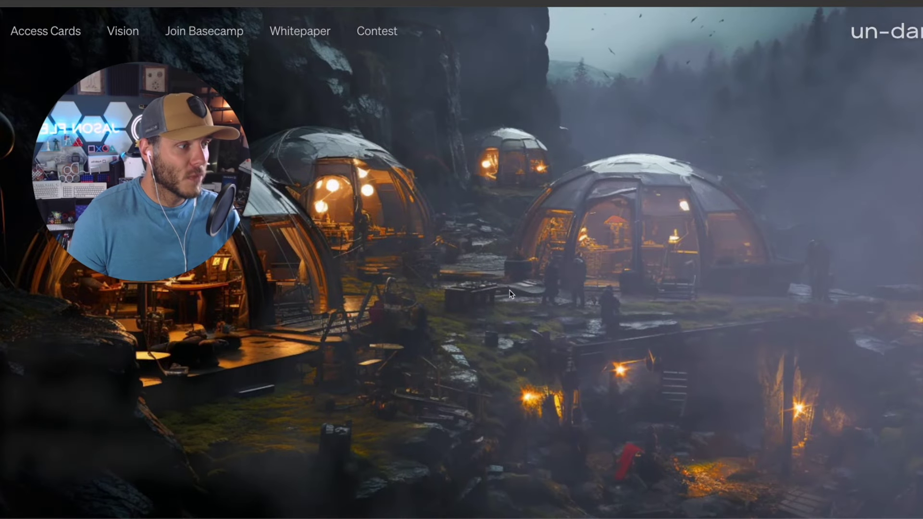
{"action": "scroll", "coordinate": [605, 220], "scroll_direction": "down", "scroll_amount": 15}
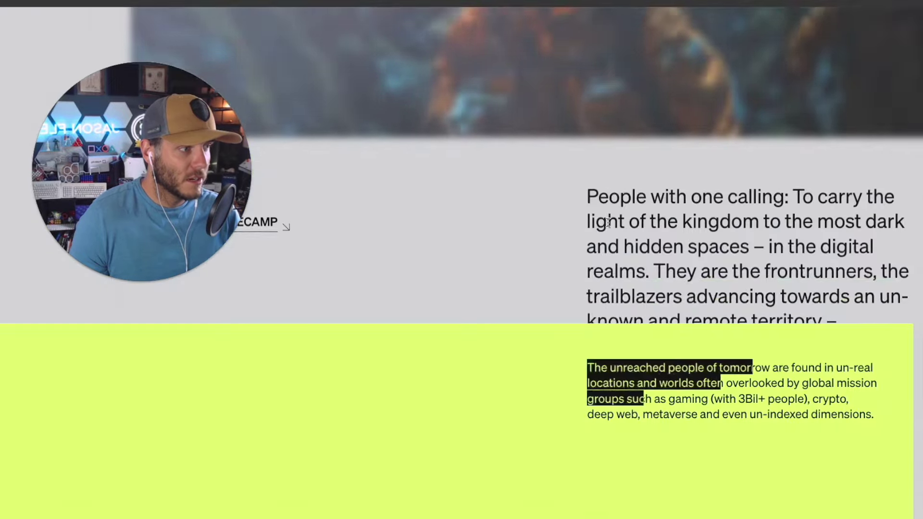
{"action": "scroll", "coordinate": [609, 225], "scroll_direction": "down", "scroll_amount": 5}
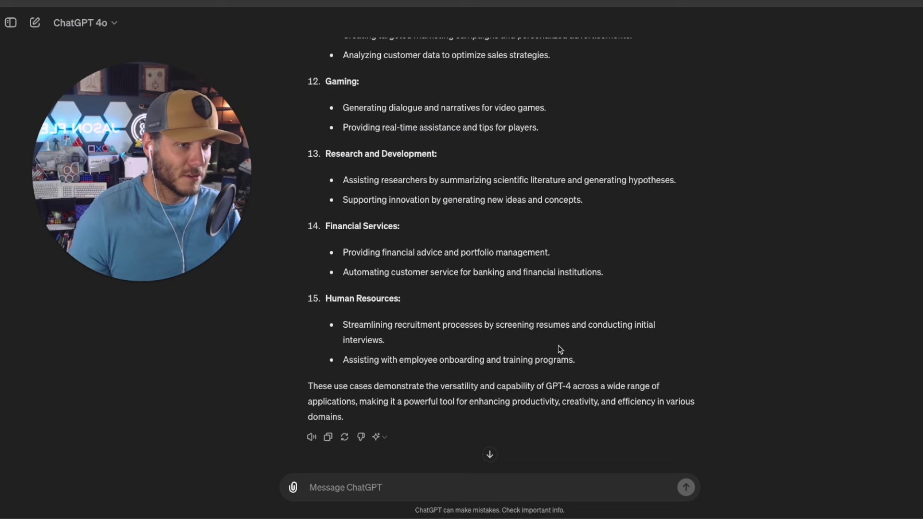
Step: Request a motivation post using top Zig Ziglar quotes in a well-known copywriter's style and tone of voice
{"action": "scroll", "coordinate": [495, 289], "scroll_direction": "up", "scroll_amount": 1}
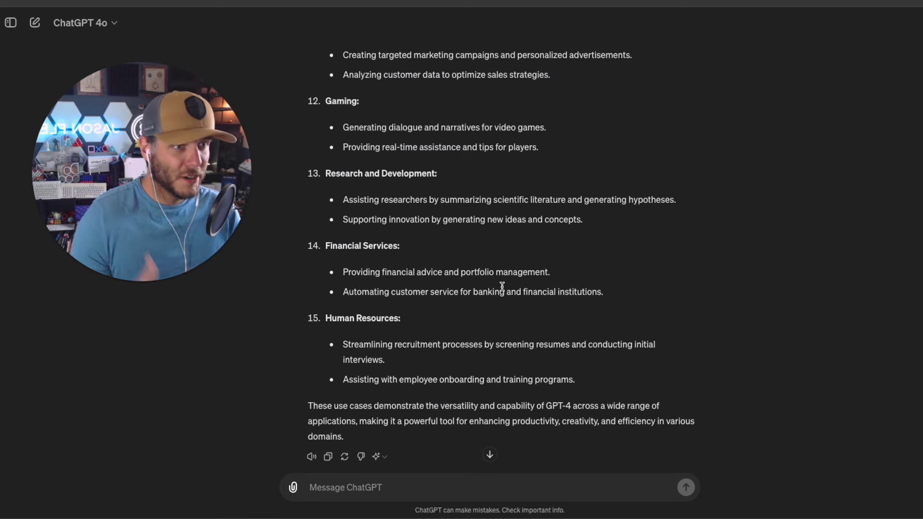
{"action": "scroll", "coordinate": [428, 259], "scroll_direction": "up", "scroll_amount": 10}
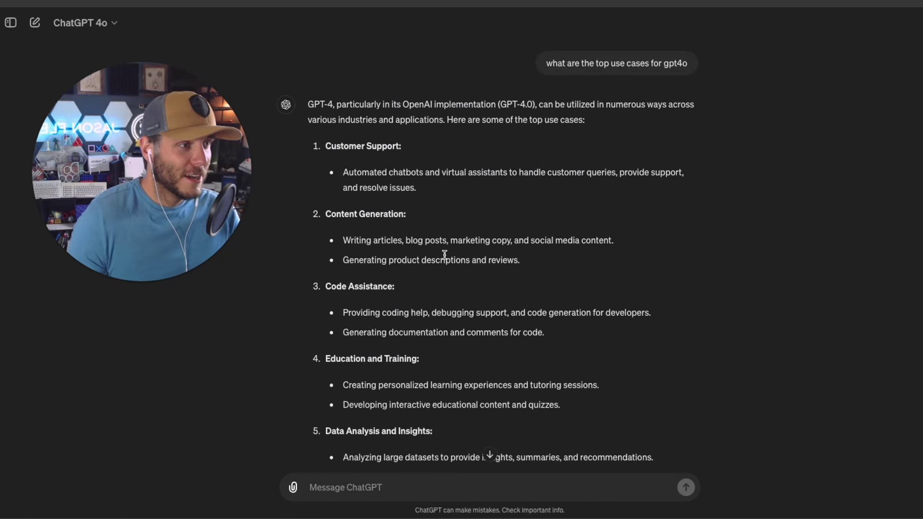
{"action": "scroll", "coordinate": [539, 197], "scroll_direction": "down", "scroll_amount": 10}
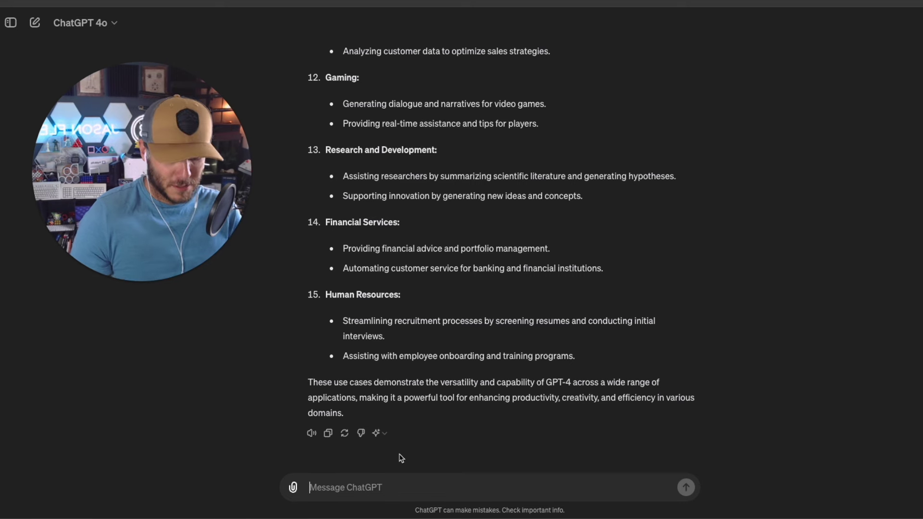
{"action": "type", "text": "can you c"}
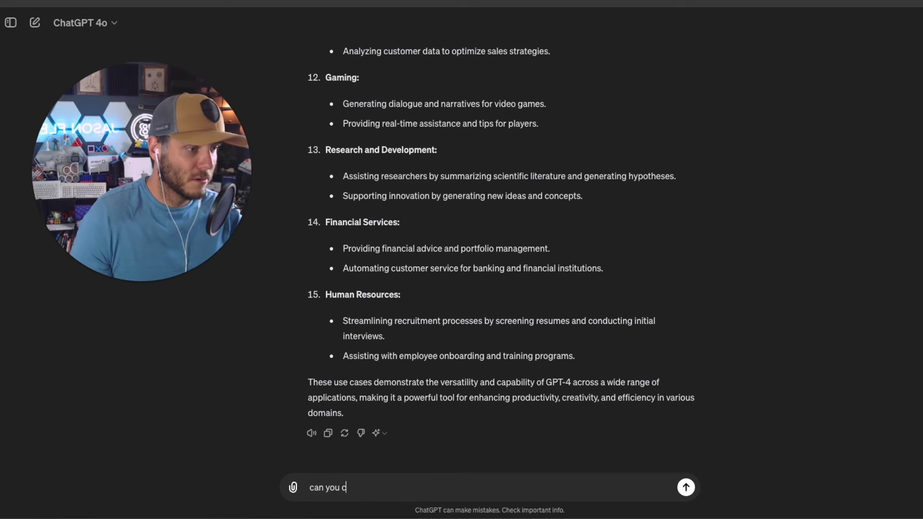
{"action": "type", "text": "reate a social media"}
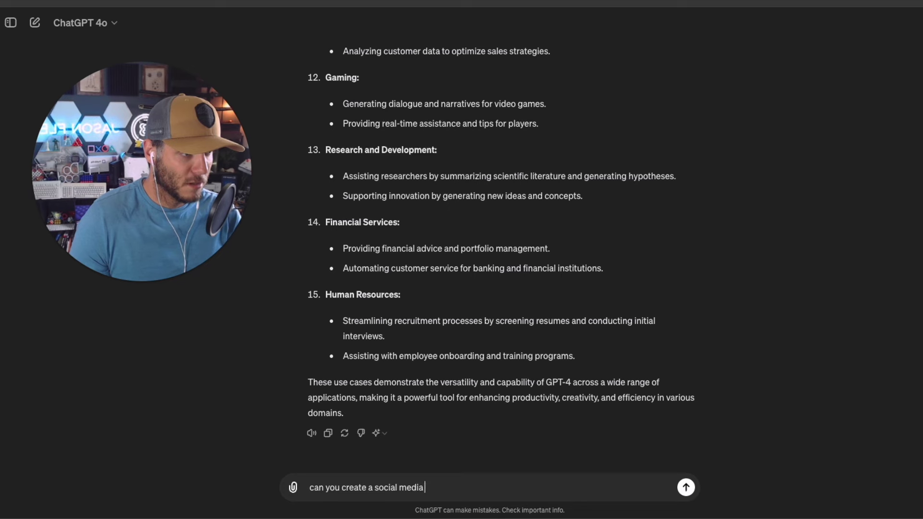
{"action": "type", "text": " post about motivation using top quotes from zig ziglar in the ss"}
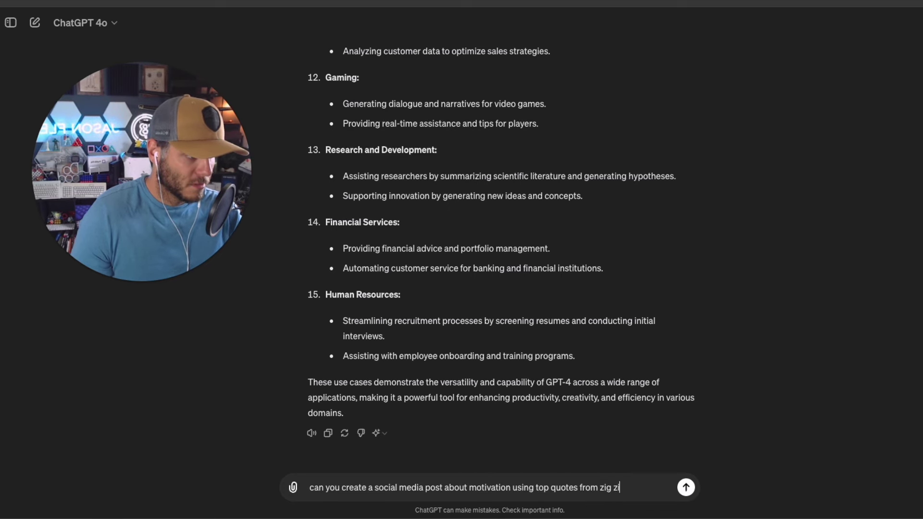
{"action": "key", "text": "BackSpace"}
{"action": "type", "text": "tyel"}
{"action": "key", "text": "BackSpace"}
{"action": "key", "text": "BackSpace"}
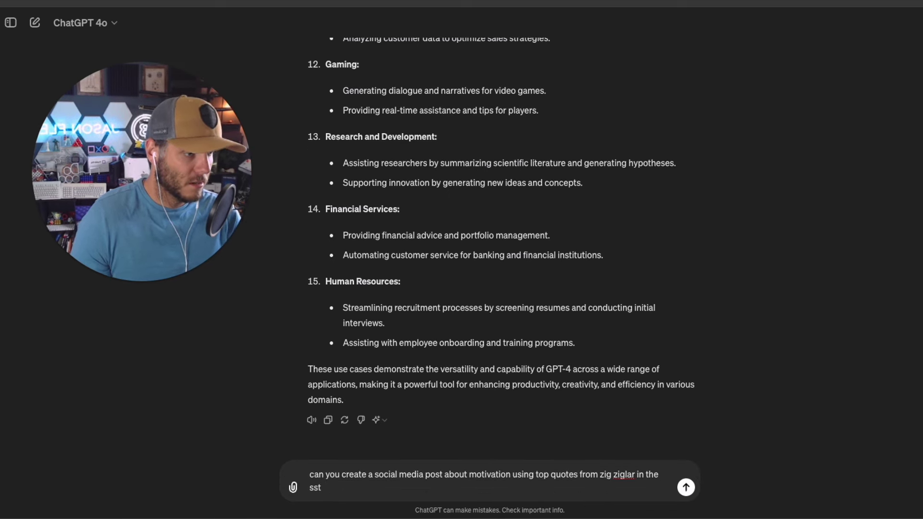
{"action": "type", "text": "le and tone of voice of Jim Edwards copyw"}
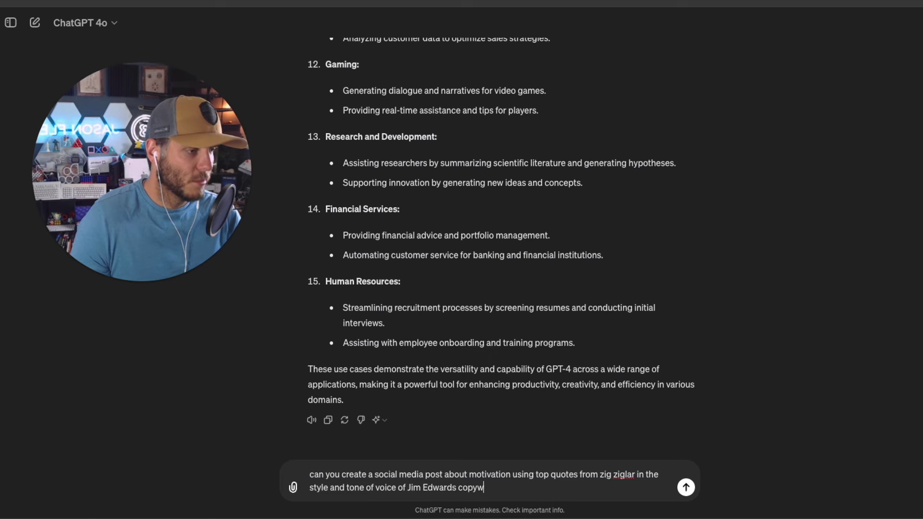
{"action": "type", "text": "riting style"}
{"action": "key", "text": "Return"}
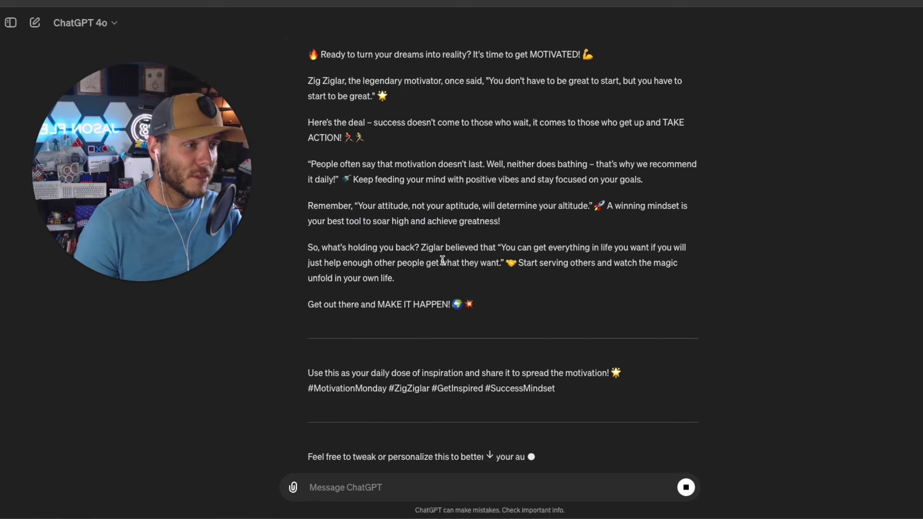
Step: Highlight the copywriter named in the prompt, the post's opening line and its take-action line
{"action": "scroll", "coordinate": [447, 257], "scroll_direction": "up", "scroll_amount": 4}
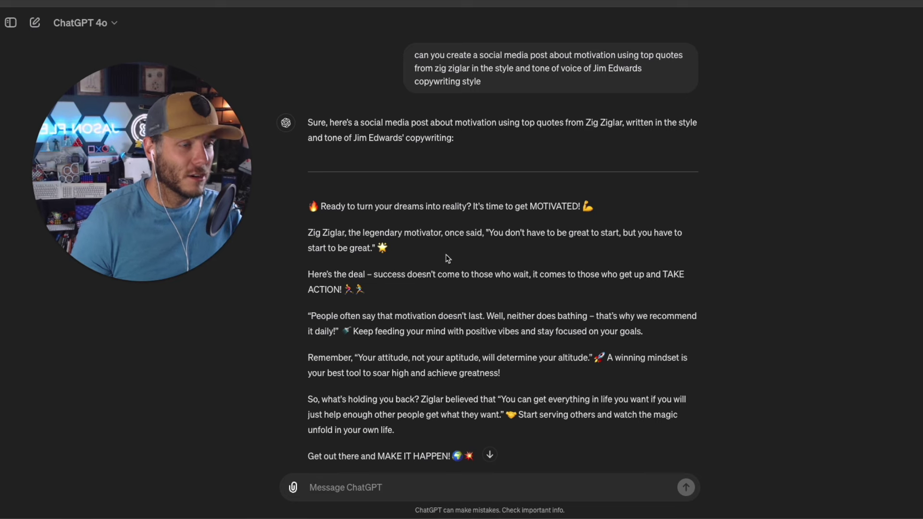
{"action": "left_click_drag", "start_coordinate": [592, 68], "coordinate": [641, 69]}
{"action": "left_click", "coordinate": [582, 123]}
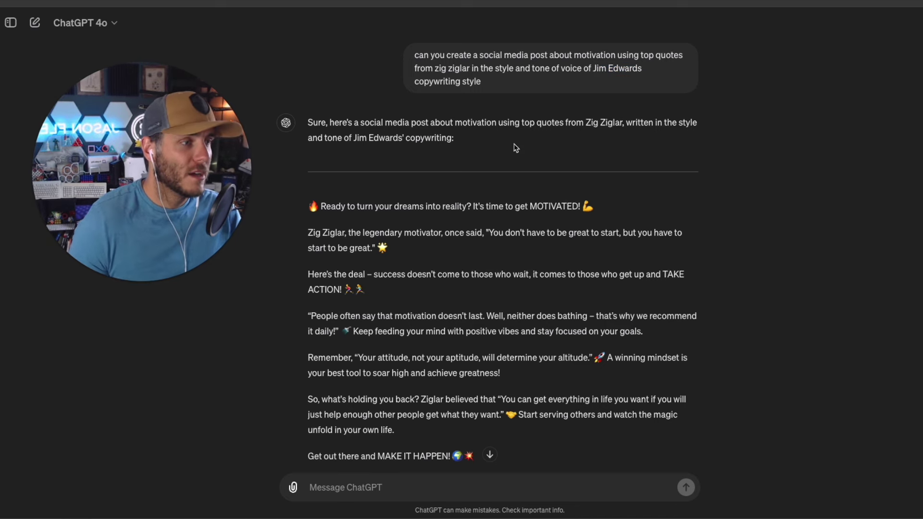
{"action": "scroll", "coordinate": [514, 147], "scroll_direction": "down", "scroll_amount": 2}
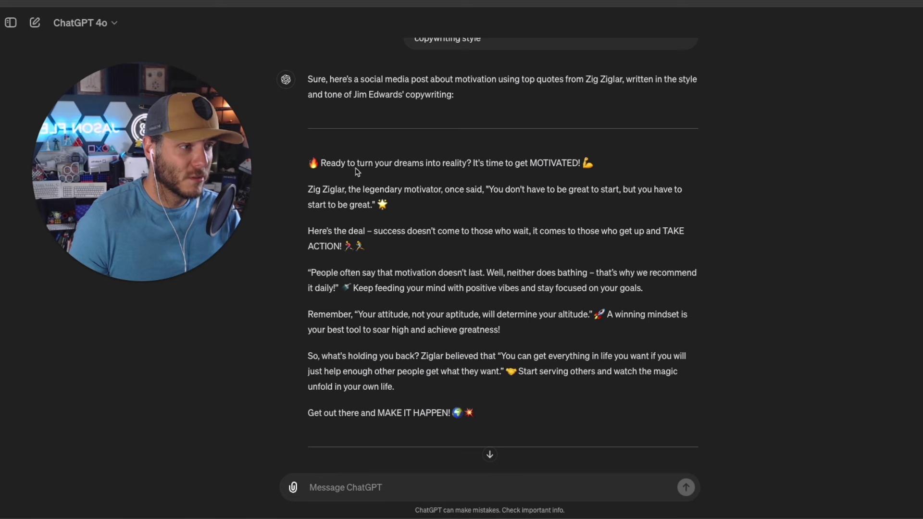
{"action": "left_click_drag", "start_coordinate": [374, 159], "coordinate": [479, 174]}
{"action": "left_click", "coordinate": [542, 176]}
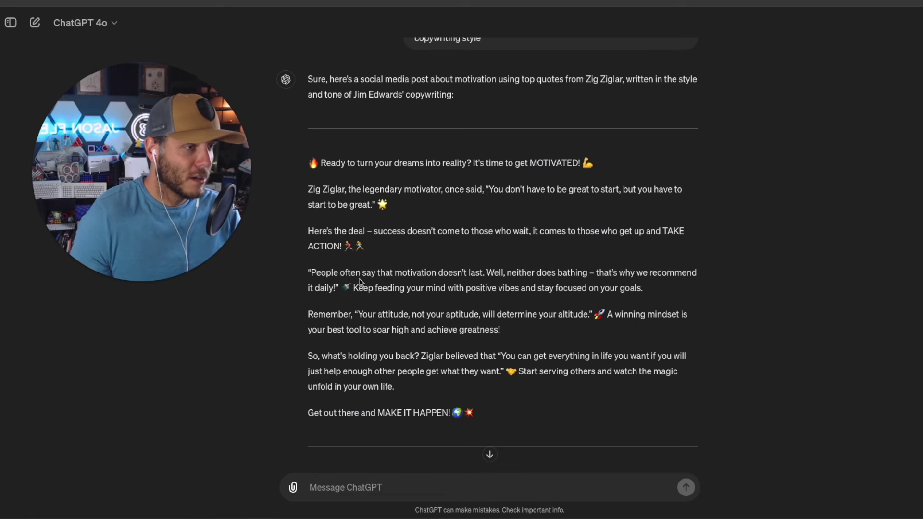
{"action": "left_click_drag", "start_coordinate": [402, 232], "coordinate": [671, 243]}
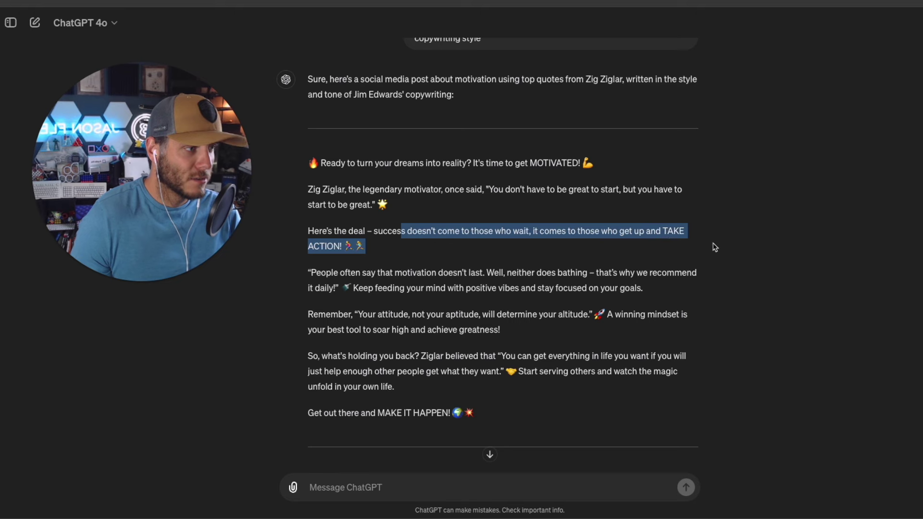
{"action": "left_click", "coordinate": [698, 240]}
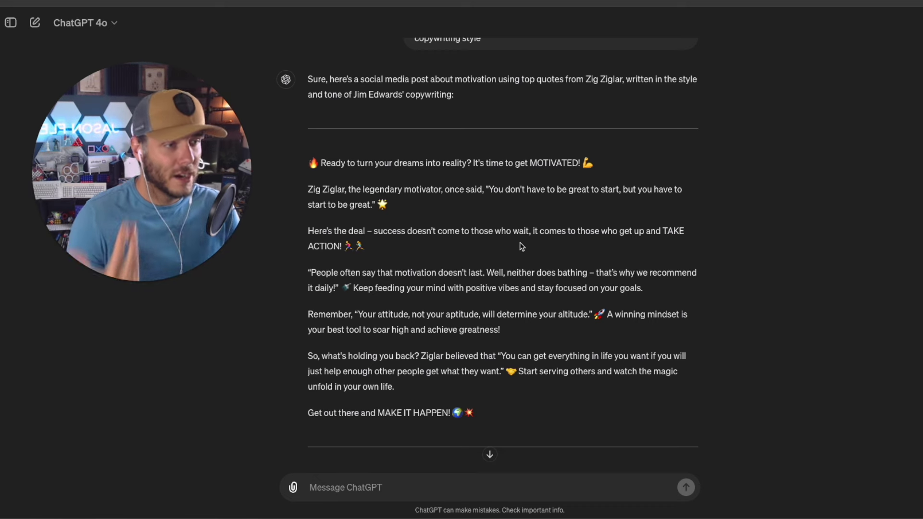
Step: Scroll back up the conversation to the top GPT-4o use cases answer
{"action": "scroll", "coordinate": [498, 273], "scroll_direction": "down", "scroll_amount": 1}
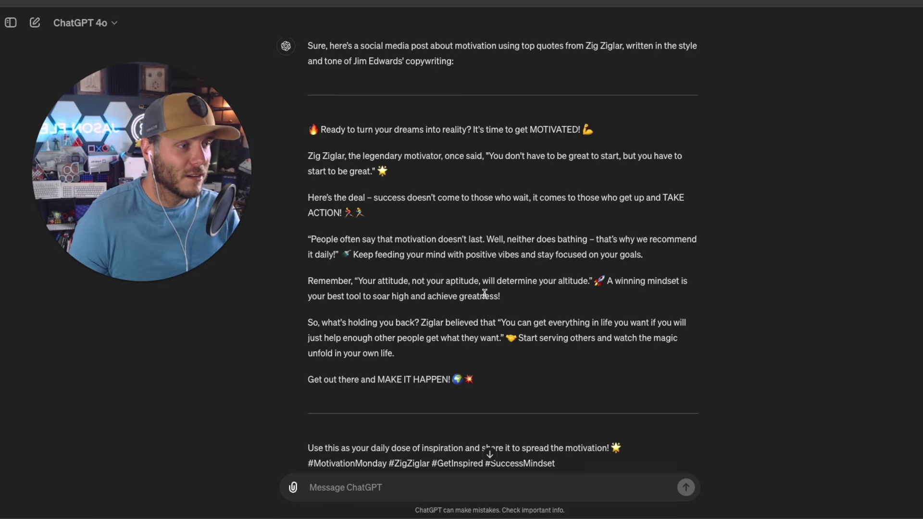
{"action": "scroll", "coordinate": [485, 293], "scroll_direction": "down", "scroll_amount": 1}
{"action": "scroll", "coordinate": [485, 294], "scroll_direction": "up", "scroll_amount": 2}
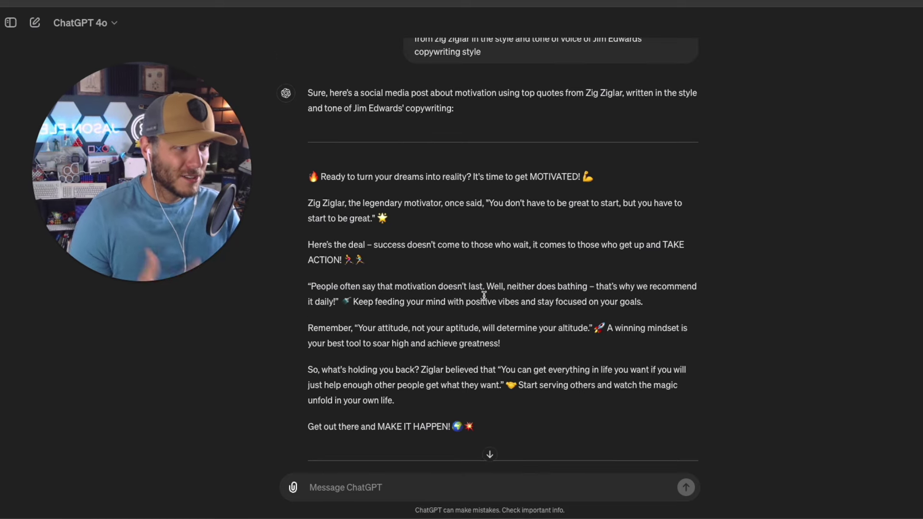
{"action": "scroll", "coordinate": [455, 147], "scroll_direction": "up", "scroll_amount": 2}
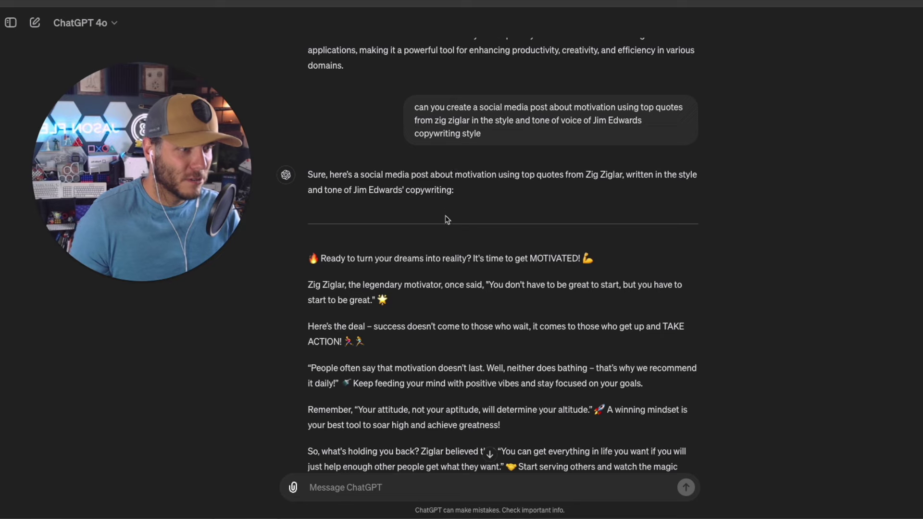
{"action": "scroll", "coordinate": [451, 193], "scroll_direction": "up", "scroll_amount": 20}
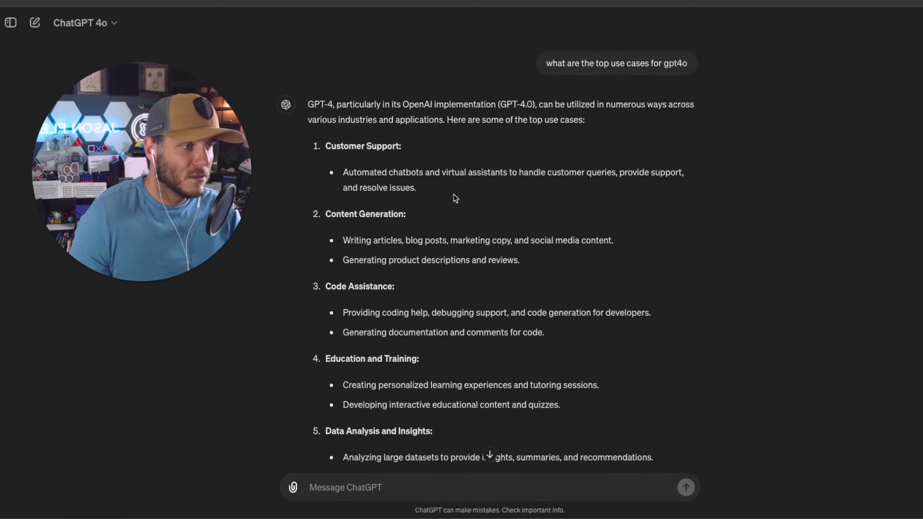
Step: Ask ChatGPT 'Make a flappy bird clone in python'
{"action": "left_click_drag", "start_coordinate": [325, 287], "coordinate": [422, 291]}
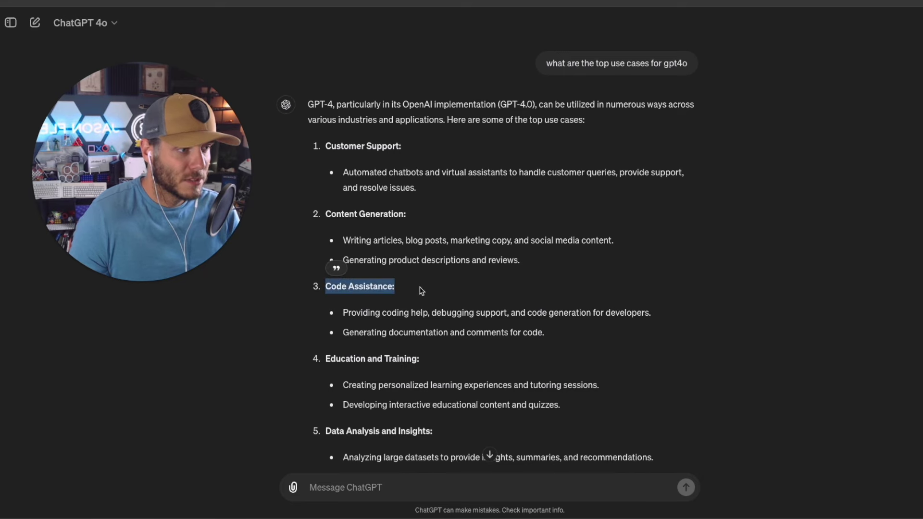
{"action": "left_click", "coordinate": [422, 291]}
{"action": "scroll", "coordinate": [435, 289], "scroll_direction": "down", "scroll_amount": 20}
{"action": "left_click", "coordinate": [395, 487]}
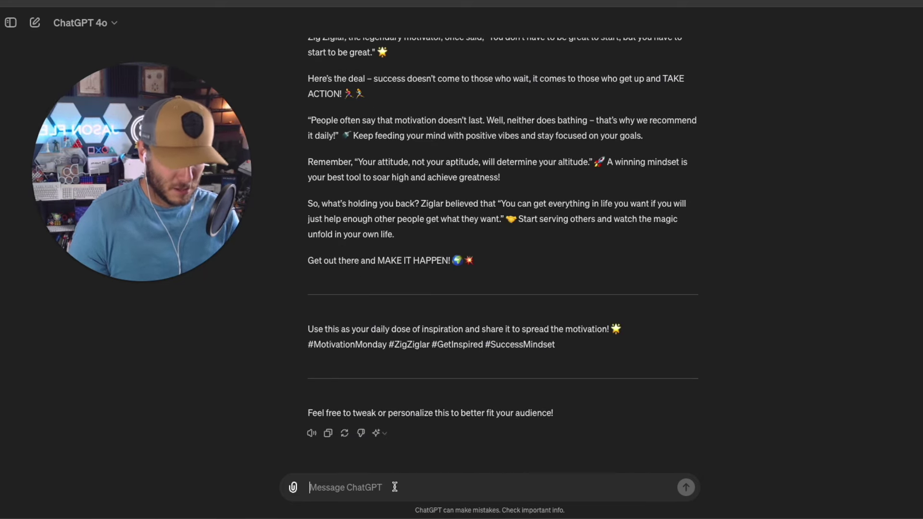
{"action": "type", "text": "Make a f"}
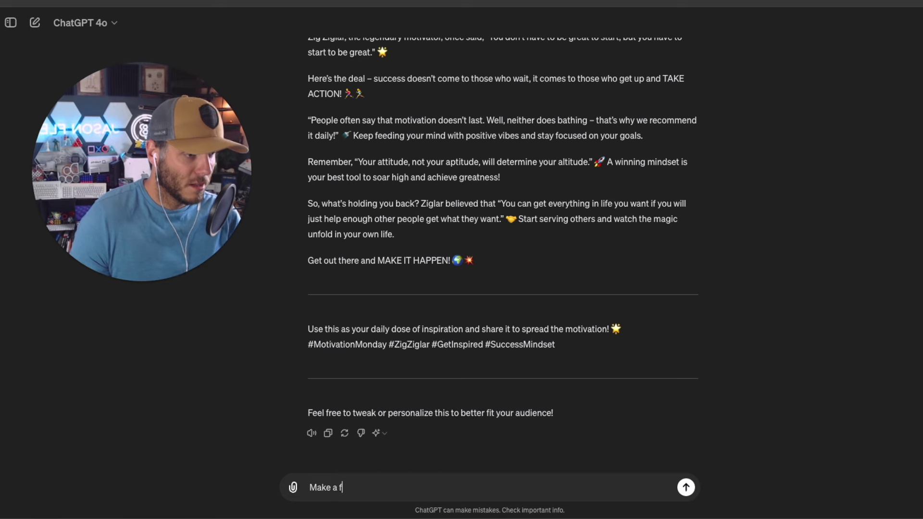
{"action": "type", "text": "lappy bird"}
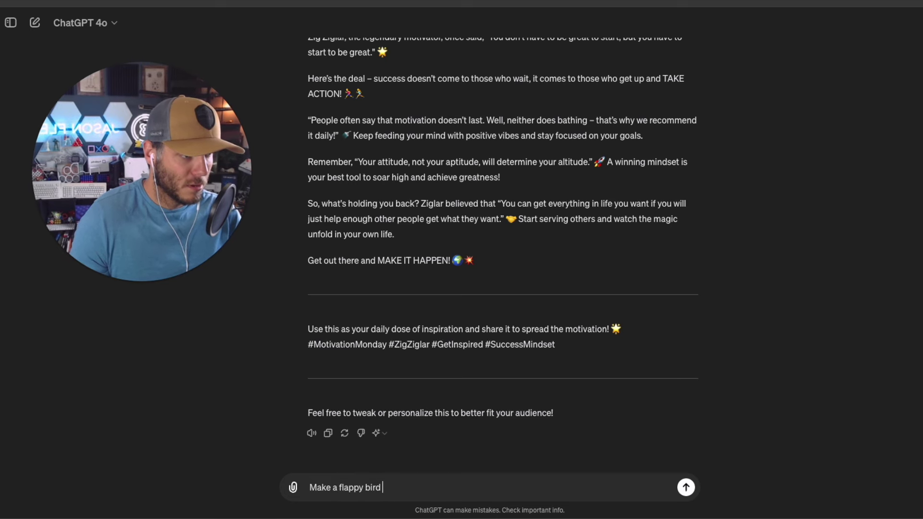
{"action": "type", "text": " clone in p"}
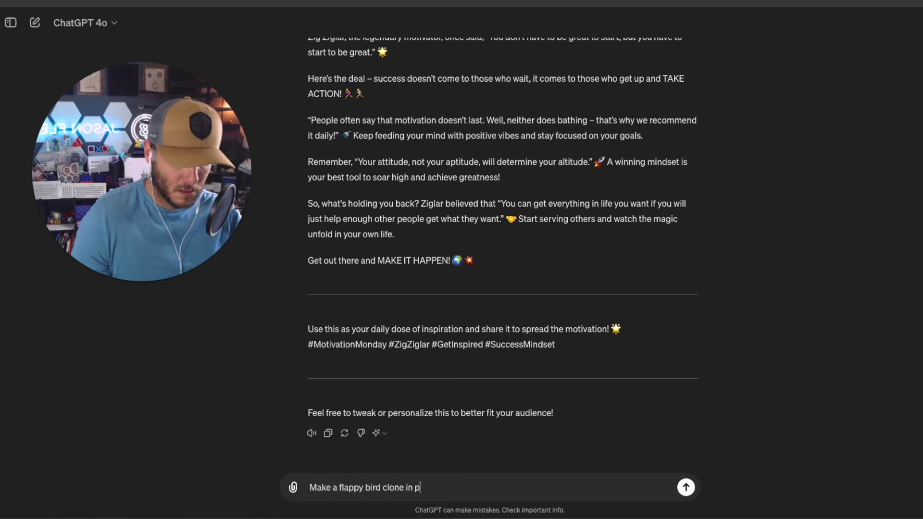
{"action": "type", "text": "ython"}
{"action": "key", "text": "Return"}
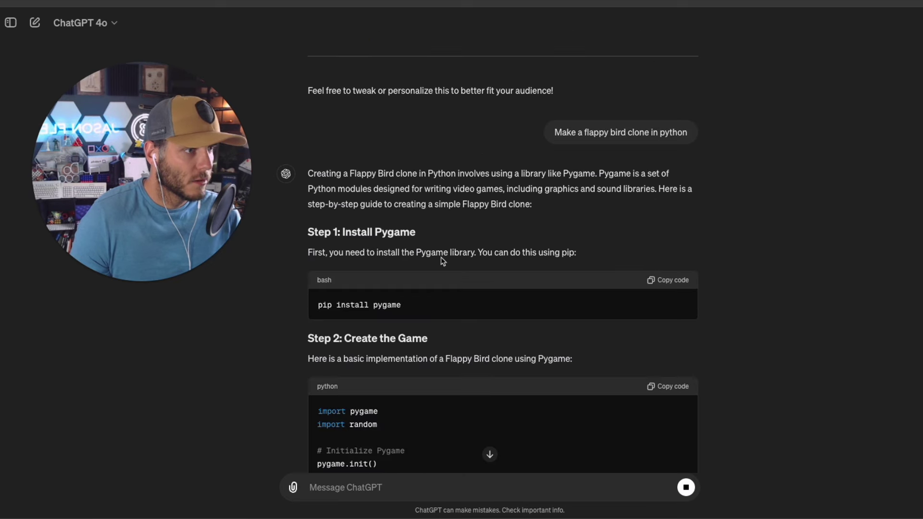
Step: Review the Install Pygame step and the note about required image files
{"action": "left_click_drag", "start_coordinate": [342, 231], "coordinate": [426, 237]}
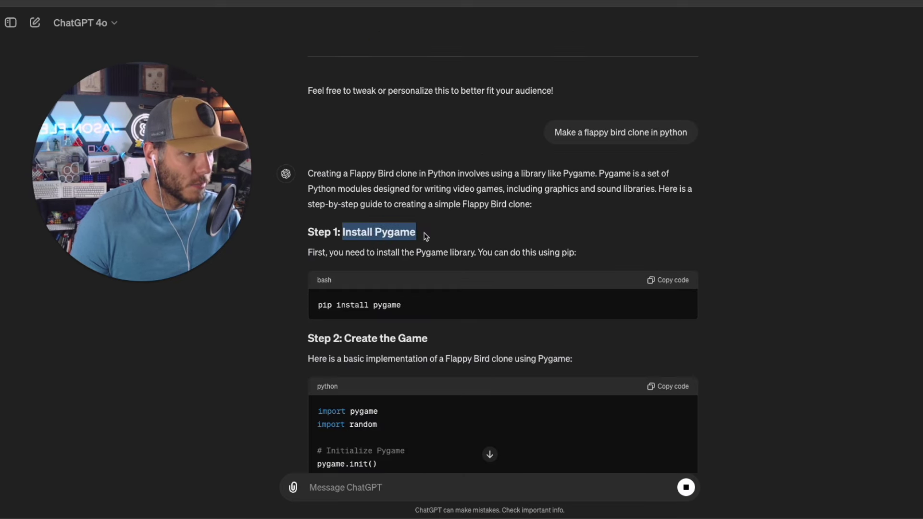
{"action": "scroll", "coordinate": [696, 243], "scroll_direction": "down", "scroll_amount": 12}
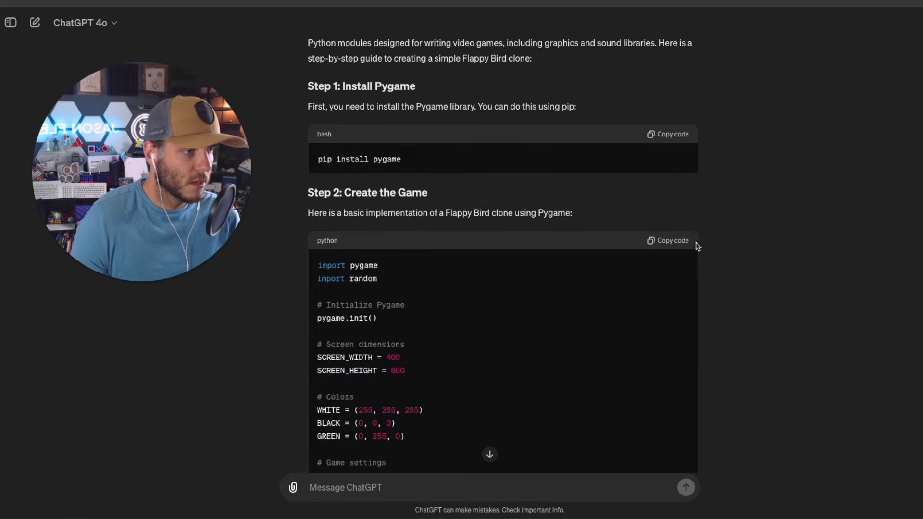
{"action": "scroll", "coordinate": [697, 245], "scroll_direction": "down", "scroll_amount": 15}
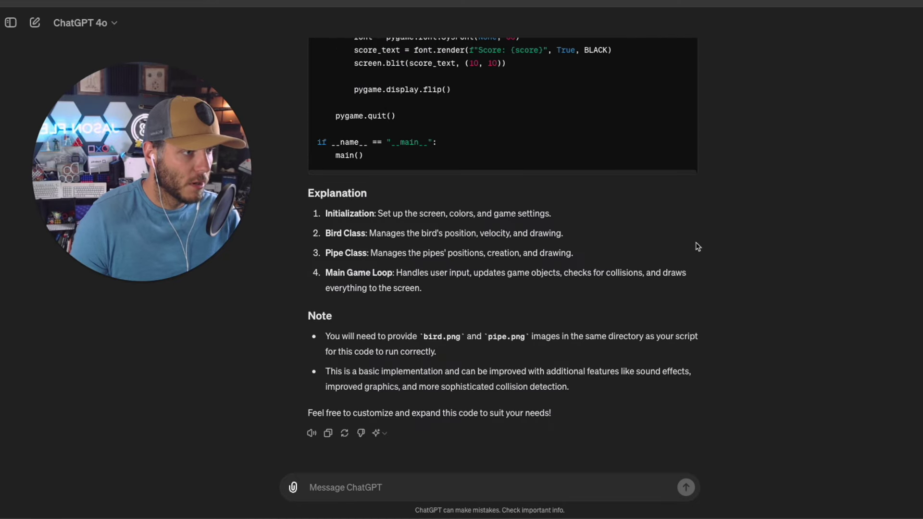
{"action": "left_click_drag", "start_coordinate": [329, 337], "coordinate": [532, 337]}
{"action": "left_click", "coordinate": [559, 359]}
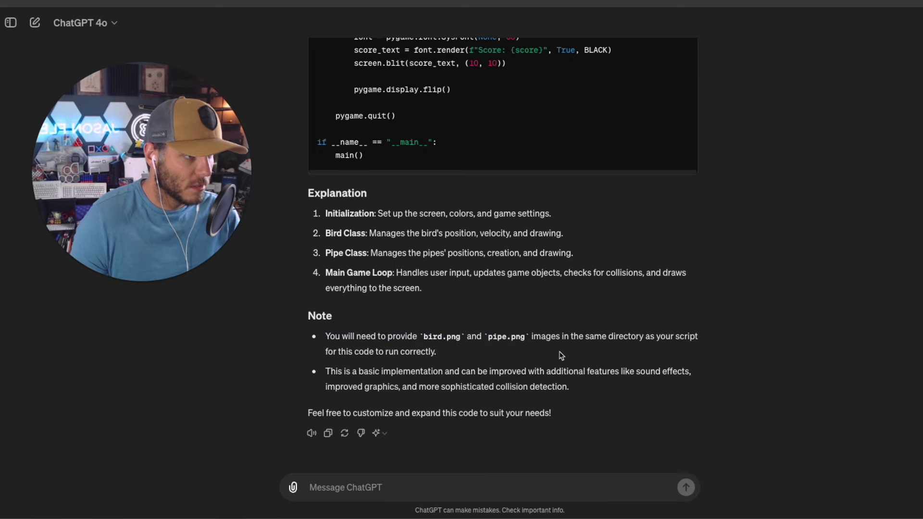
{"action": "scroll", "coordinate": [411, 368], "scroll_direction": "up", "scroll_amount": 10}
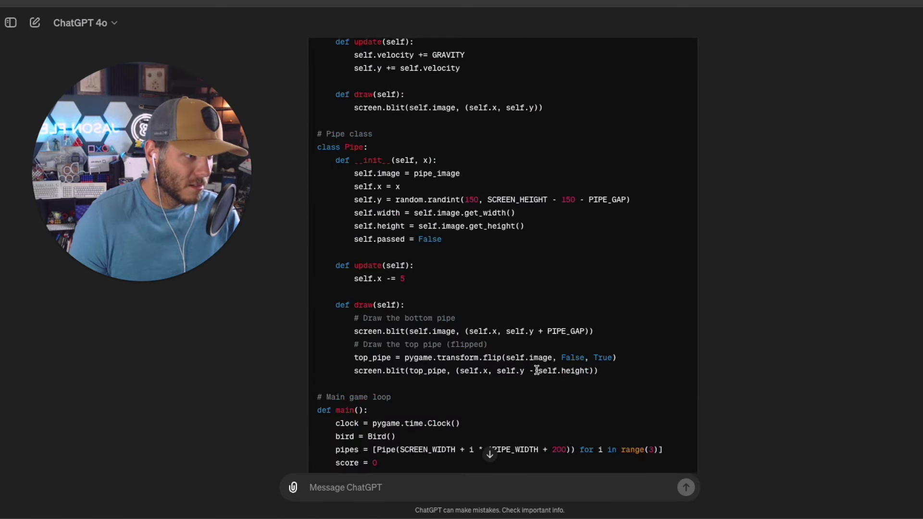
{"action": "scroll", "coordinate": [539, 373], "scroll_direction": "up", "scroll_amount": 10}
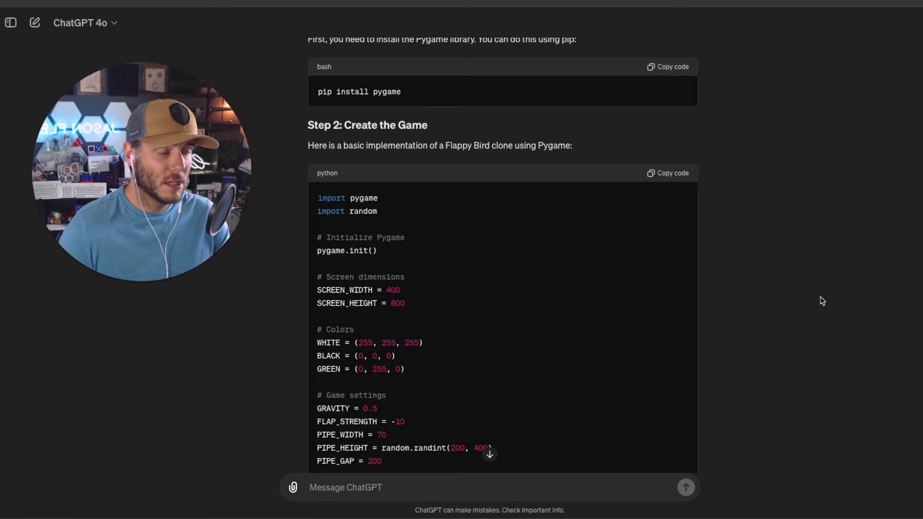
Step: Scroll through the generated Pygame game code and its explanation
{"action": "scroll", "coordinate": [822, 301], "scroll_direction": "down", "scroll_amount": 6}
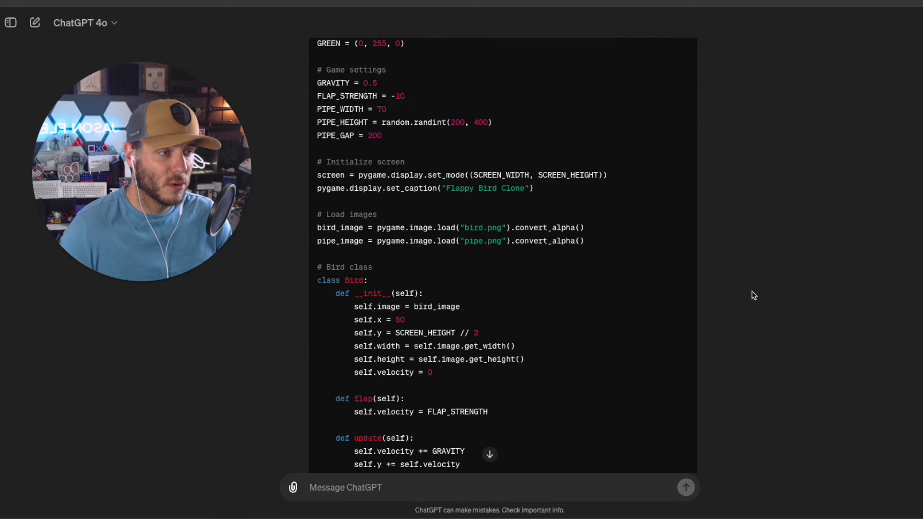
{"action": "scroll", "coordinate": [754, 296], "scroll_direction": "down", "scroll_amount": 20}
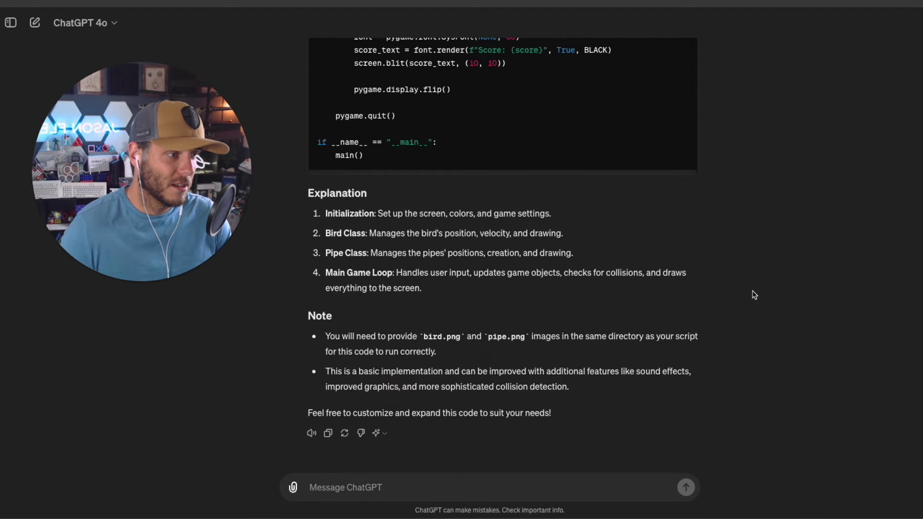
{"action": "scroll", "coordinate": [678, 339], "scroll_direction": "up", "scroll_amount": 20}
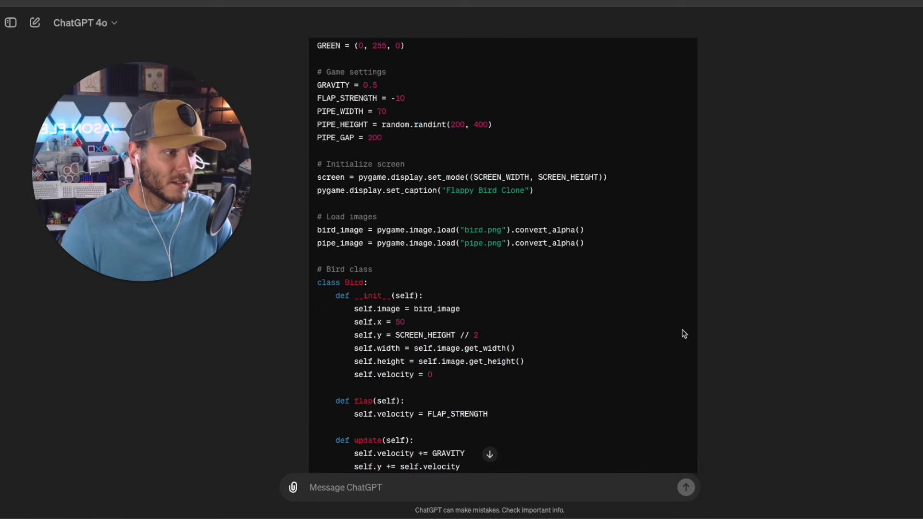
{"action": "scroll", "coordinate": [645, 340], "scroll_direction": "up", "scroll_amount": 7}
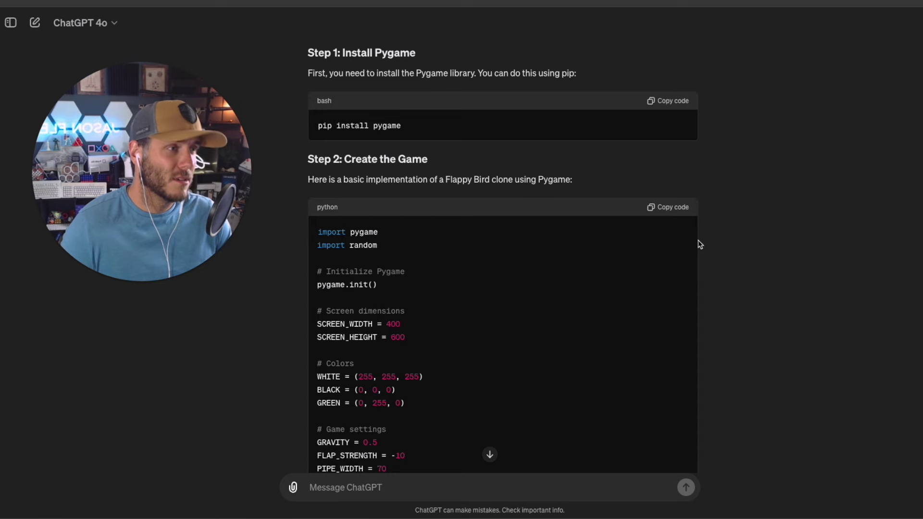
{"action": "scroll", "coordinate": [686, 290], "scroll_direction": "up", "scroll_amount": 1}
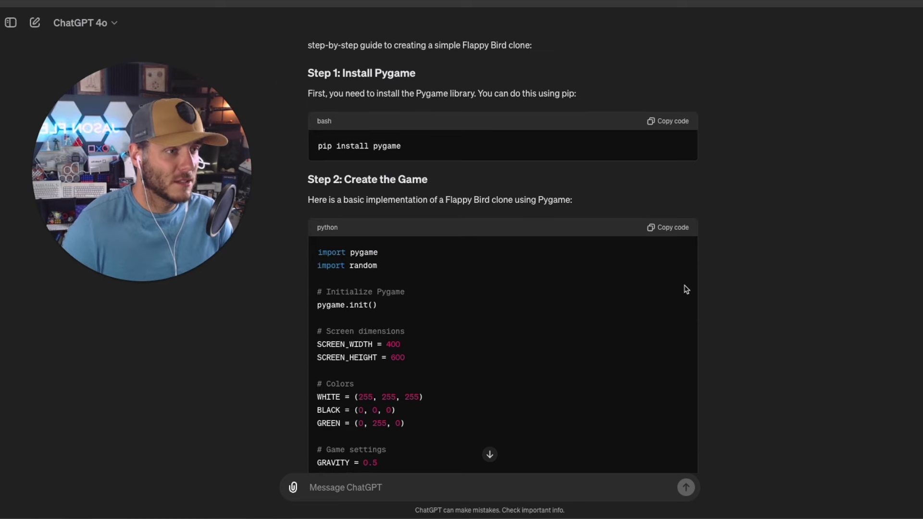
{"action": "scroll", "coordinate": [687, 289], "scroll_direction": "up", "scroll_amount": 3}
{"action": "scroll", "coordinate": [691, 287], "scroll_direction": "up", "scroll_amount": 10}
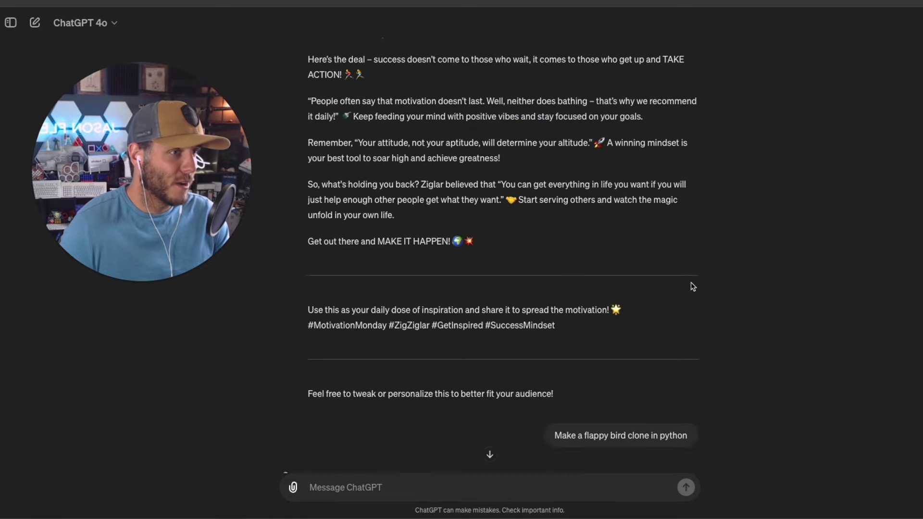
{"action": "scroll", "coordinate": [690, 287], "scroll_direction": "down", "scroll_amount": 20}
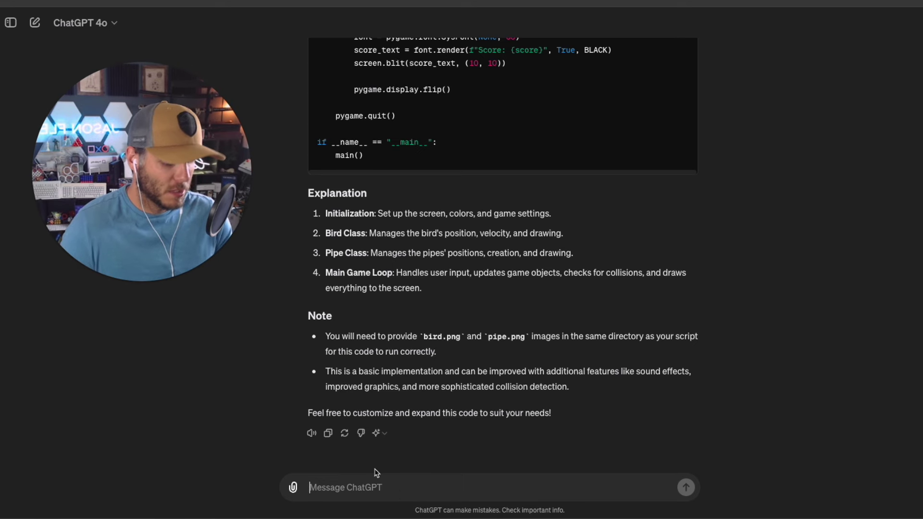
Step: Request an image for the earlier social media post and open the resulting 'GET MOTIVATED!' poster
{"action": "type", "text": "Make an ima"}
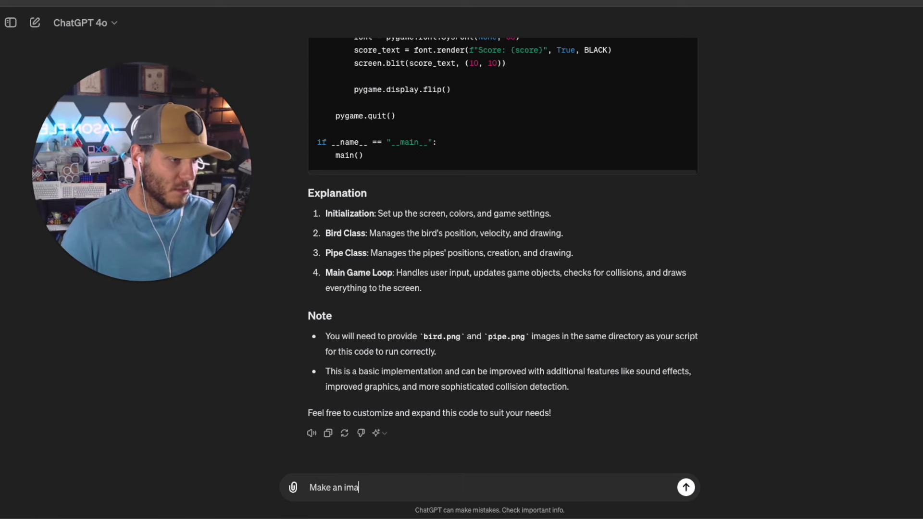
{"action": "type", "text": "ge that is for that social media post that you generated"}
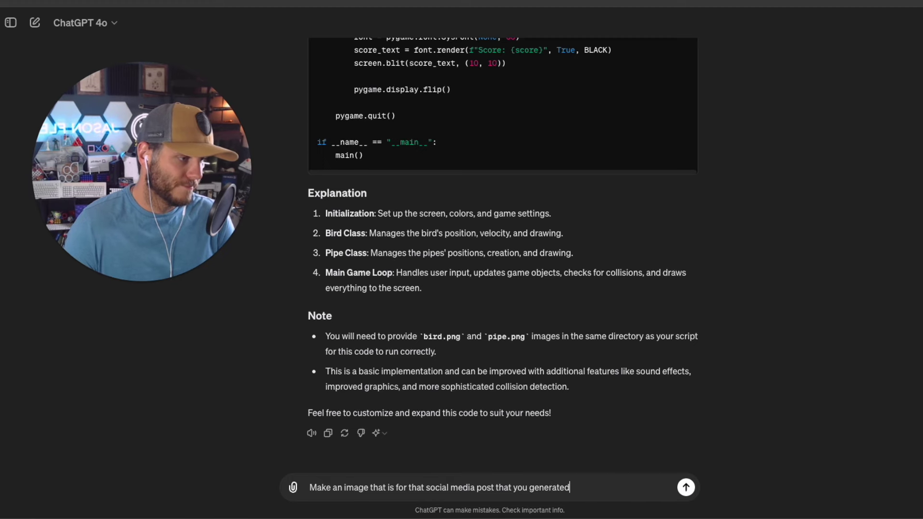
{"action": "key", "text": "Return"}
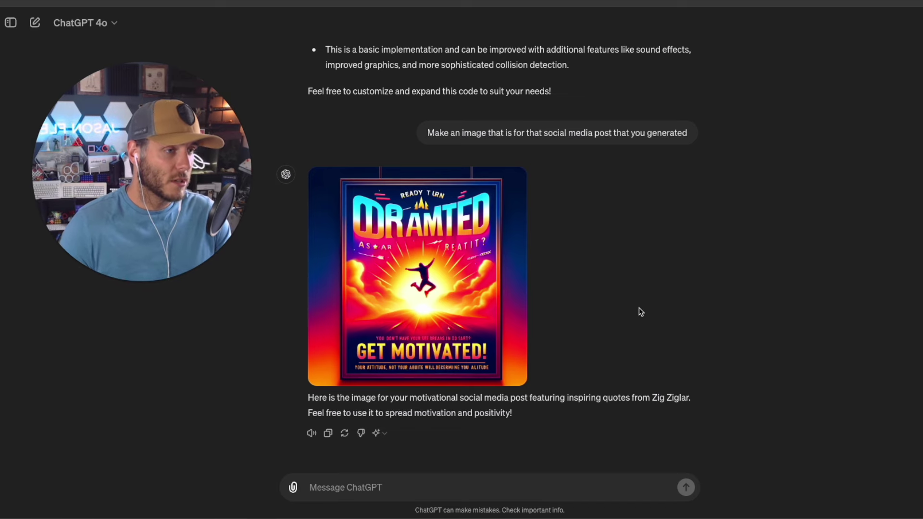
{"action": "mouse_move", "coordinate": [368, 279]}
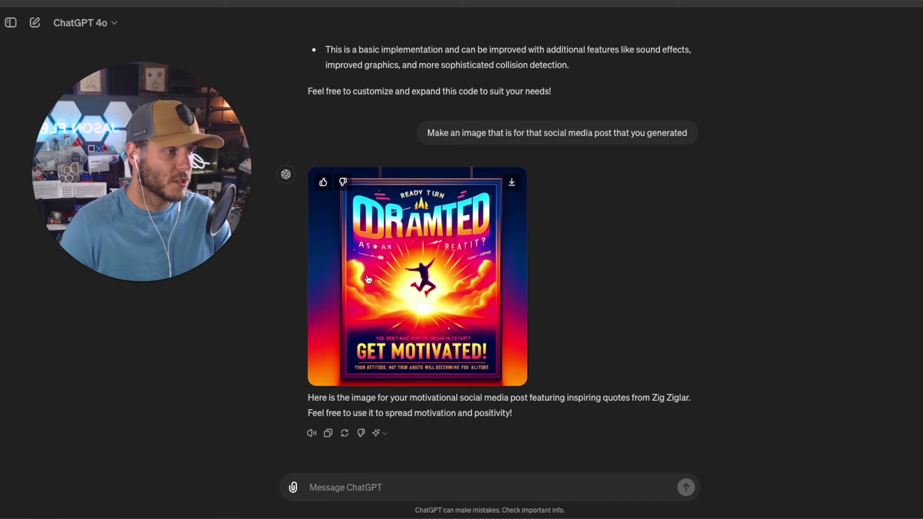
{"action": "left_click", "coordinate": [452, 272]}
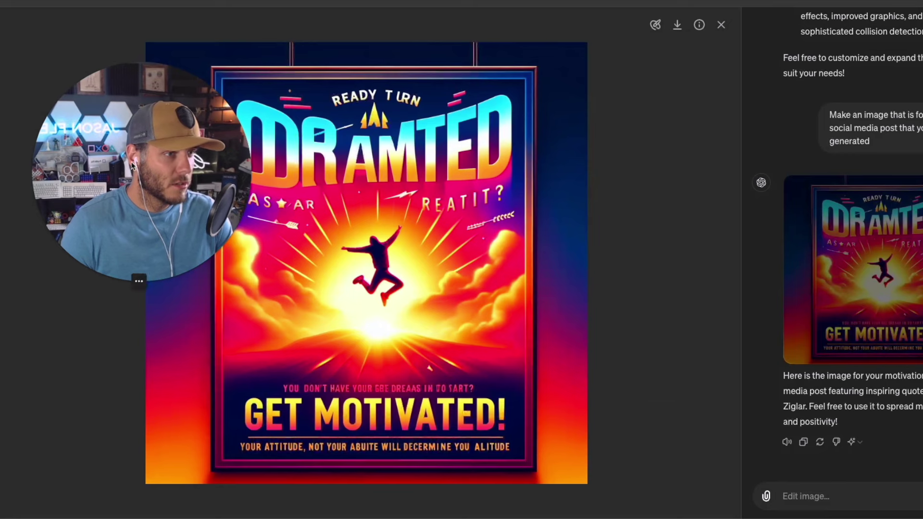
Step: Mark the headline and bottom lettering, ask 'Fix the spelling and make it readable in english', then mark the quote text
{"action": "left_click", "coordinate": [656, 26]}
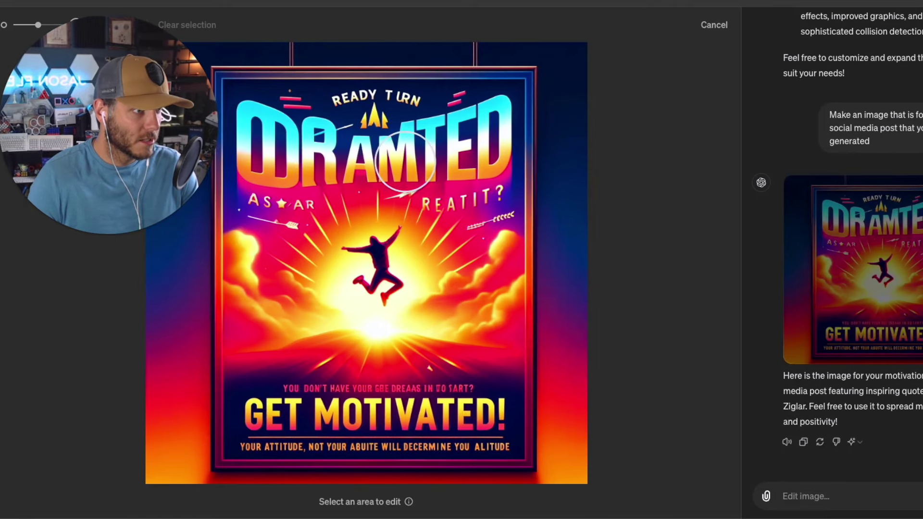
{"action": "mouse_move", "coordinate": [252, 109]}
{"action": "left_mouse_down"}
{"action": "mouse_move", "coordinate": [454, 110]}
{"action": "mouse_move", "coordinate": [483, 117]}
{"action": "mouse_move", "coordinate": [276, 142]}
{"action": "mouse_move", "coordinate": [437, 159]}
{"action": "mouse_move", "coordinate": [495, 154]}
{"action": "mouse_move", "coordinate": [301, 171]}
{"action": "mouse_move", "coordinate": [254, 207]}
{"action": "mouse_move", "coordinate": [491, 186]}
{"action": "left_mouse_up"}
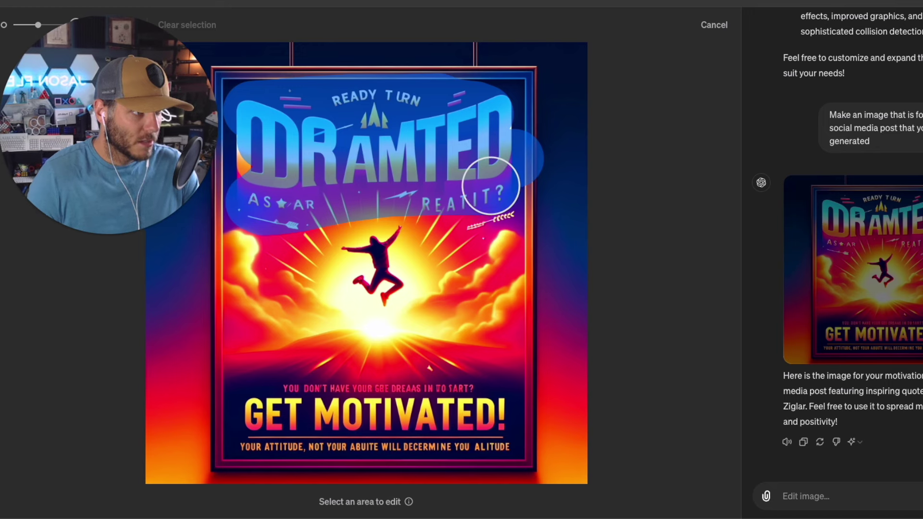
{"action": "mouse_move", "coordinate": [259, 418]}
{"action": "left_mouse_down"}
{"action": "mouse_move", "coordinate": [416, 397]}
{"action": "mouse_move", "coordinate": [482, 402]}
{"action": "mouse_move", "coordinate": [452, 444]}
{"action": "mouse_move", "coordinate": [243, 440]}
{"action": "left_mouse_up"}
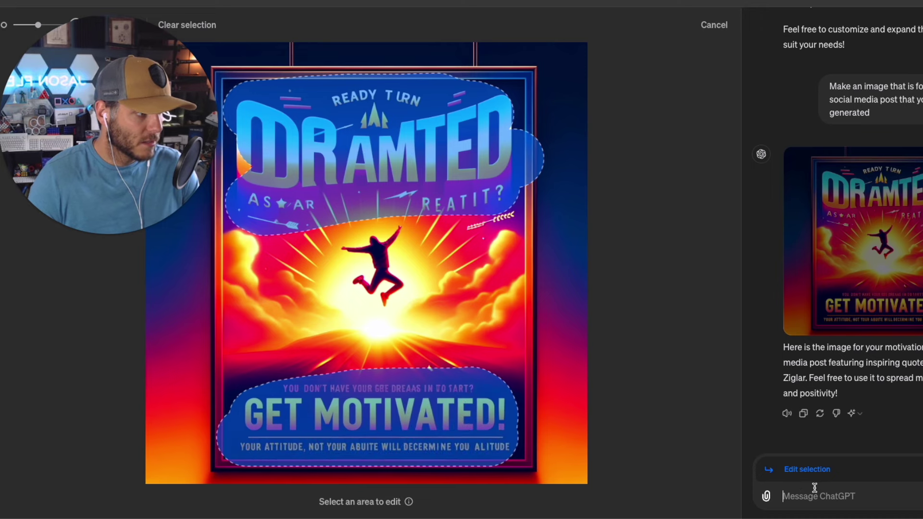
{"action": "left_click", "coordinate": [806, 496]}
{"action": "type", "text": "Fix the sp"}
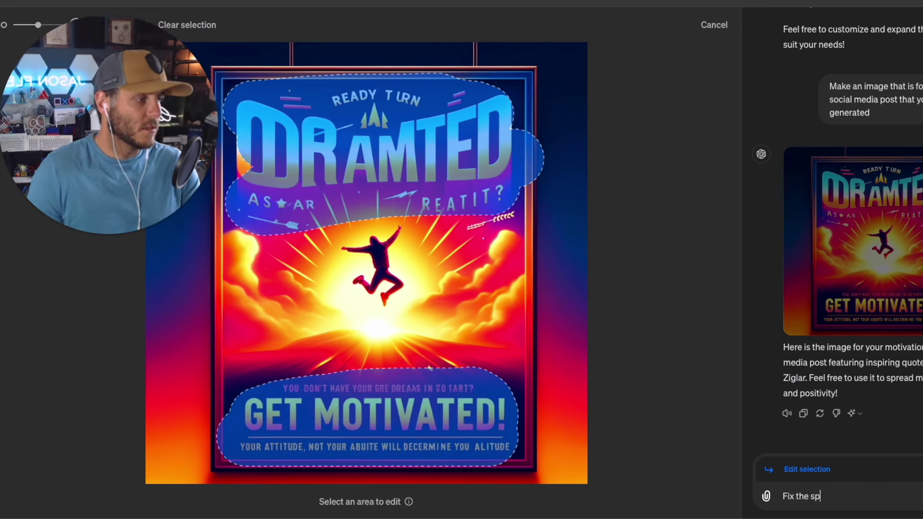
{"action": "type", "text": "elling and make it "}
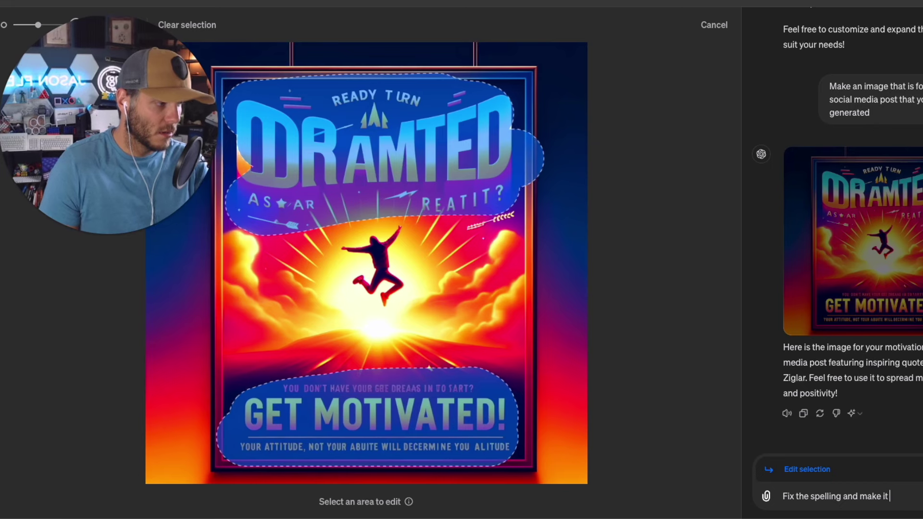
{"action": "type", "text": "readable in english"}
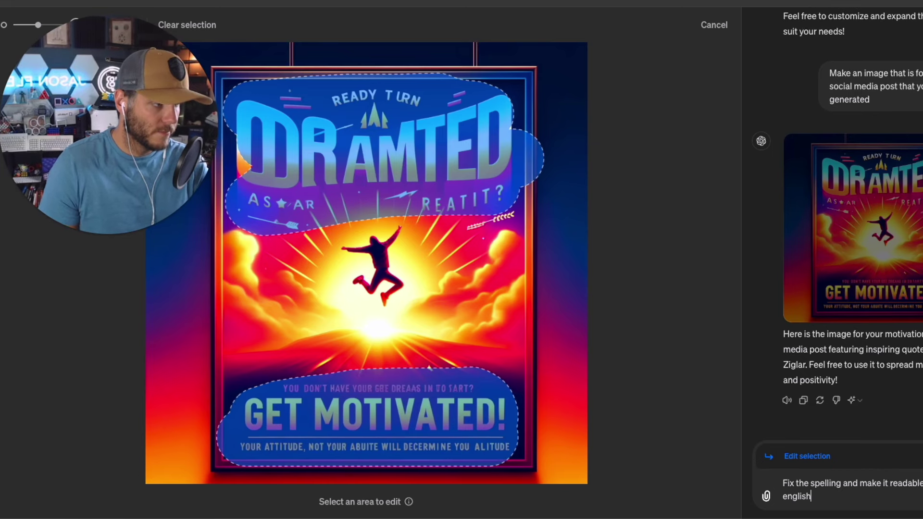
{"action": "key", "text": "Return"}
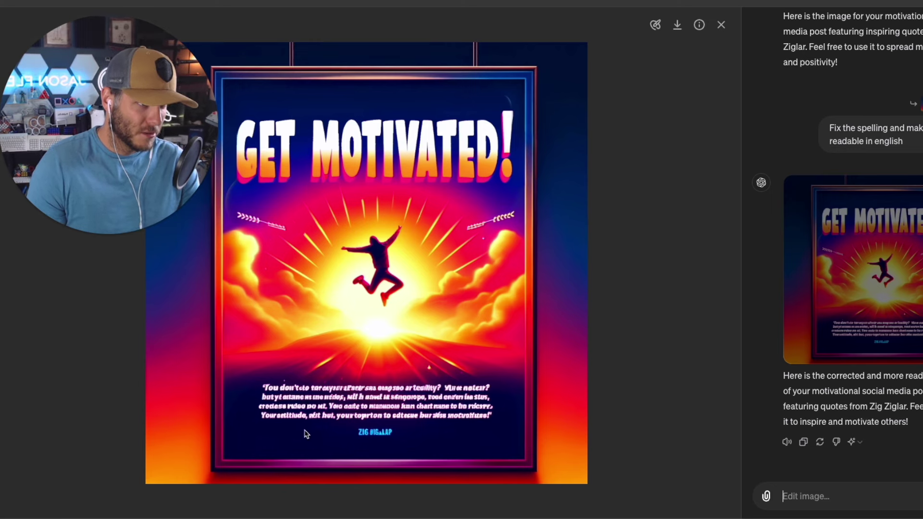
{"action": "left_click", "coordinate": [655, 25]}
{"action": "left_click_drag", "start_coordinate": [262, 404], "coordinate": [467, 403]}
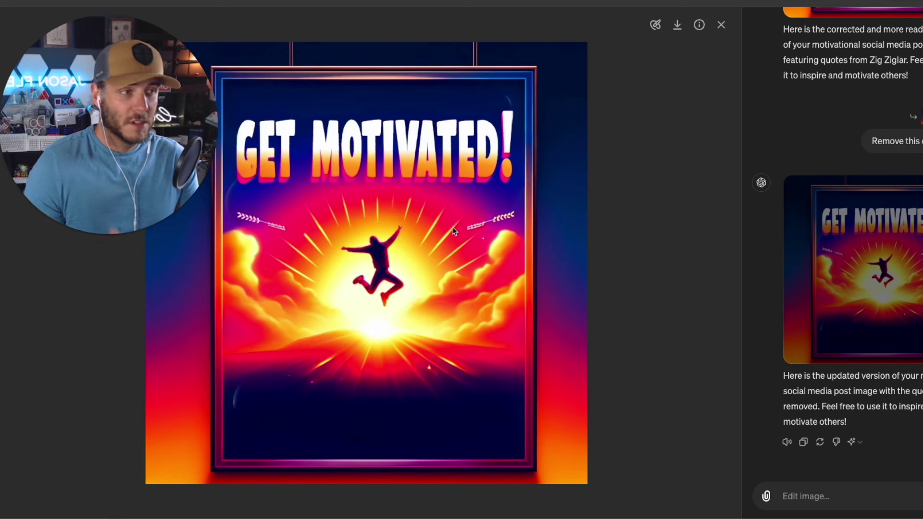
Step: Brush over the garbled quote and download the cleaned poster as a .webp file
{"action": "mouse_move", "coordinate": [91, 137]}
{"action": "left_click_drag", "start_coordinate": [91, 137], "coordinate": [61, 241]}
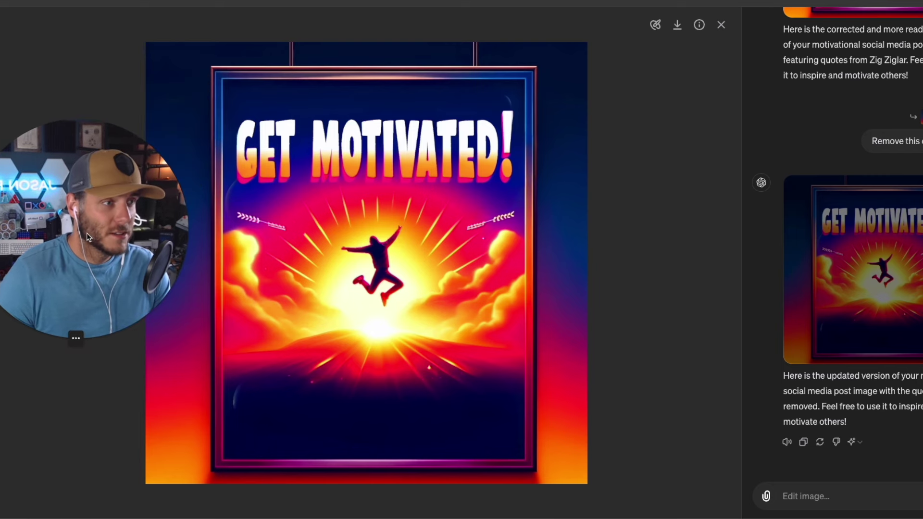
{"action": "left_click", "coordinate": [672, 33]}
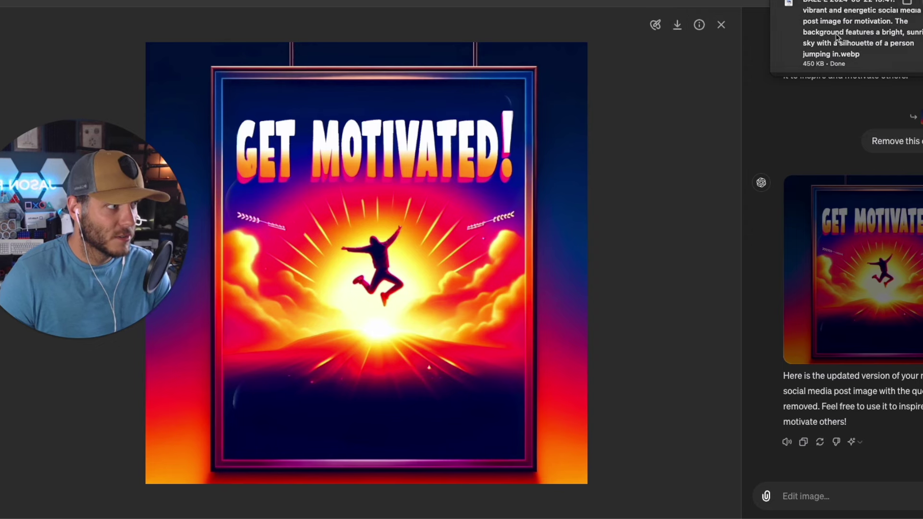
Step: Close the full-size poster viewer to return to the conversation
{"action": "mouse_move", "coordinate": [155, 231]}
{"action": "left_click_drag", "start_coordinate": [155, 231], "coordinate": [187, 298]}
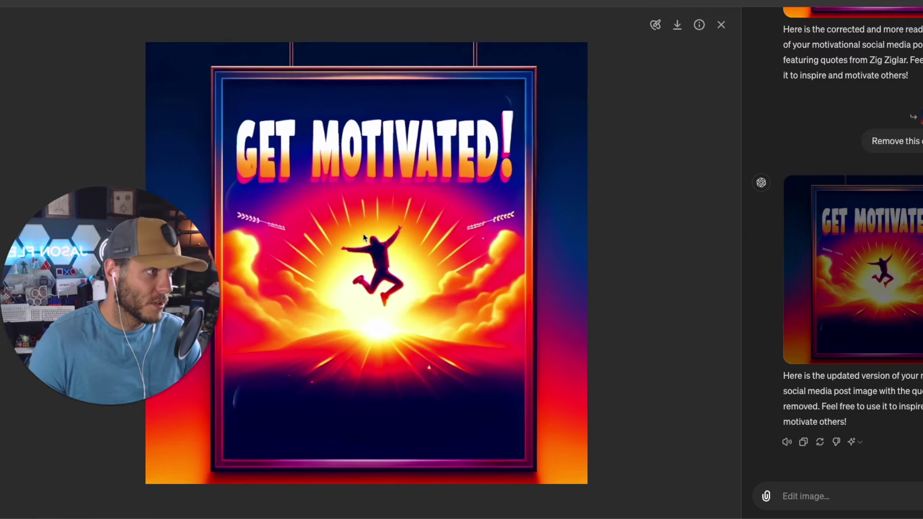
{"action": "left_click", "coordinate": [723, 29]}
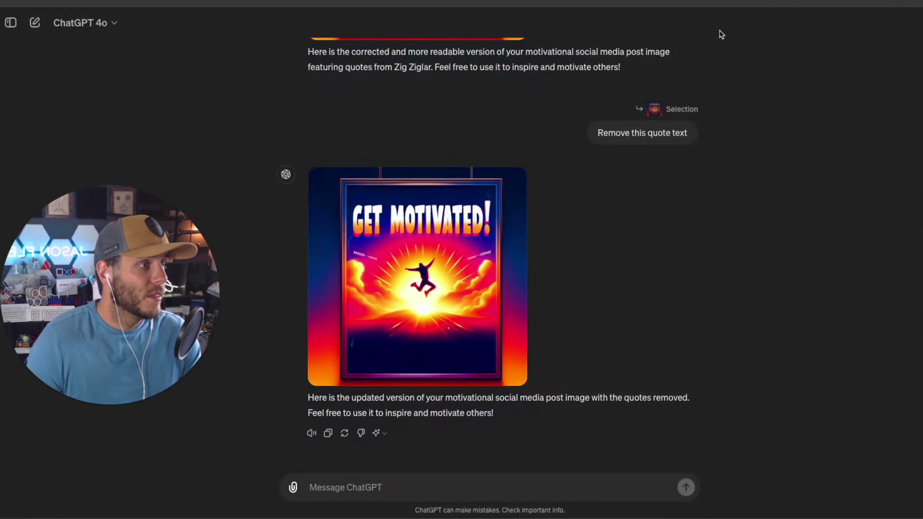
Step: Ask ChatGPT to 'Create an email newsletter for my email audience based on the social media post'
{"action": "scroll", "coordinate": [582, 324], "scroll_direction": "up", "scroll_amount": 10}
{"action": "scroll", "coordinate": [582, 323], "scroll_direction": "up", "scroll_amount": 20}
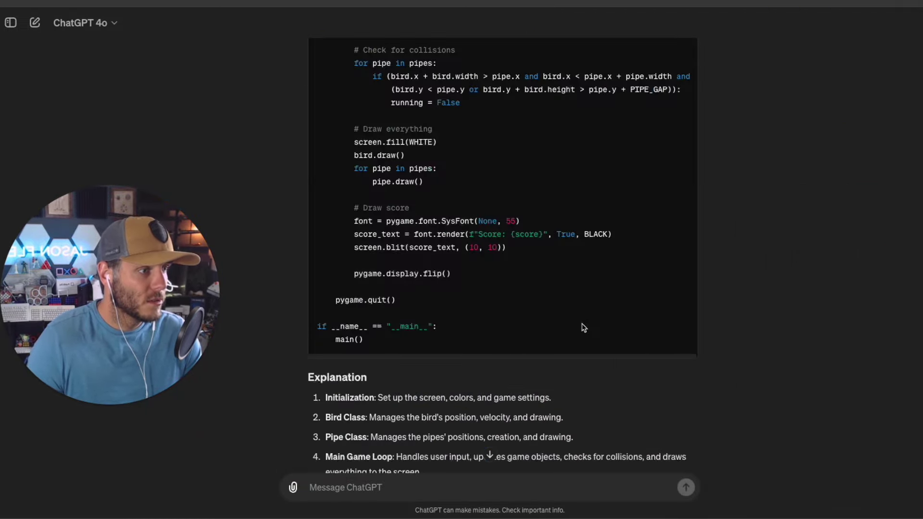
{"action": "scroll", "coordinate": [590, 322], "scroll_direction": "down", "scroll_amount": 20}
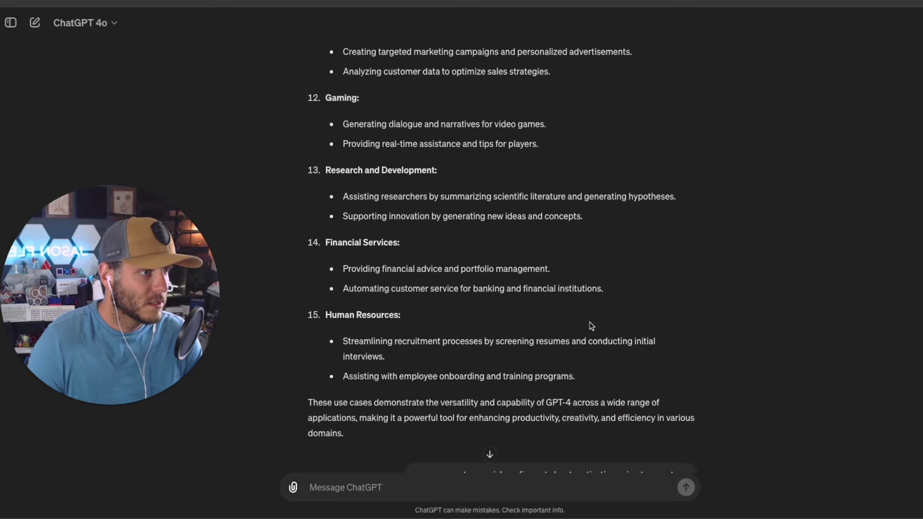
{"action": "left_click", "coordinate": [422, 489]}
{"action": "type", "text": "Create an email newslet"}
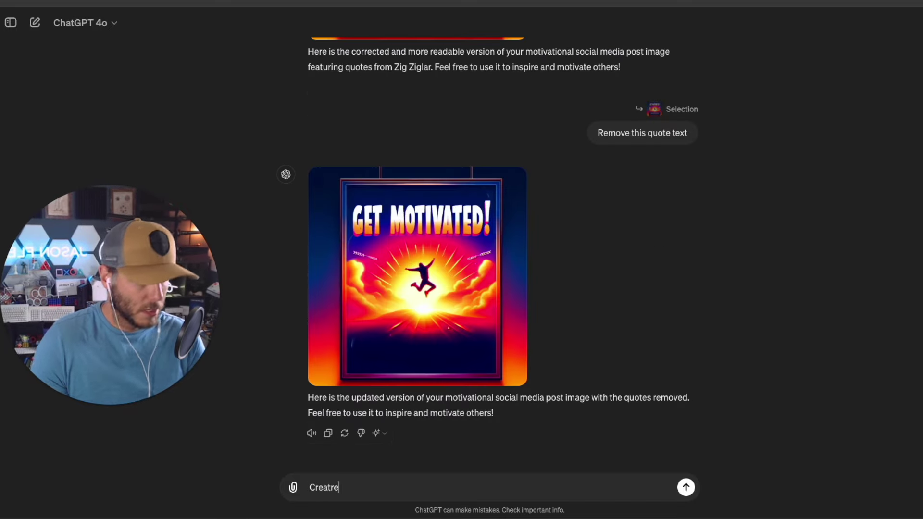
{"action": "type", "text": "ter for my email audience based on the social media post that you made"}
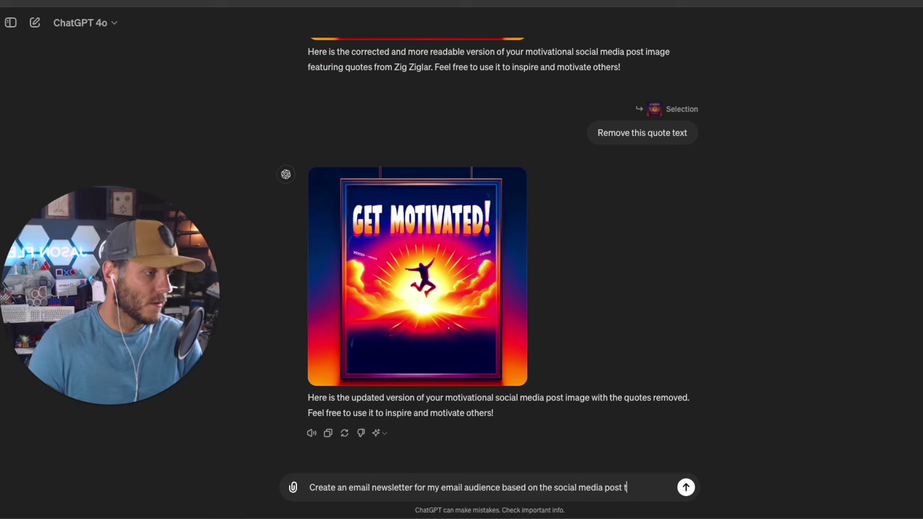
{"action": "key", "text": "Return"}
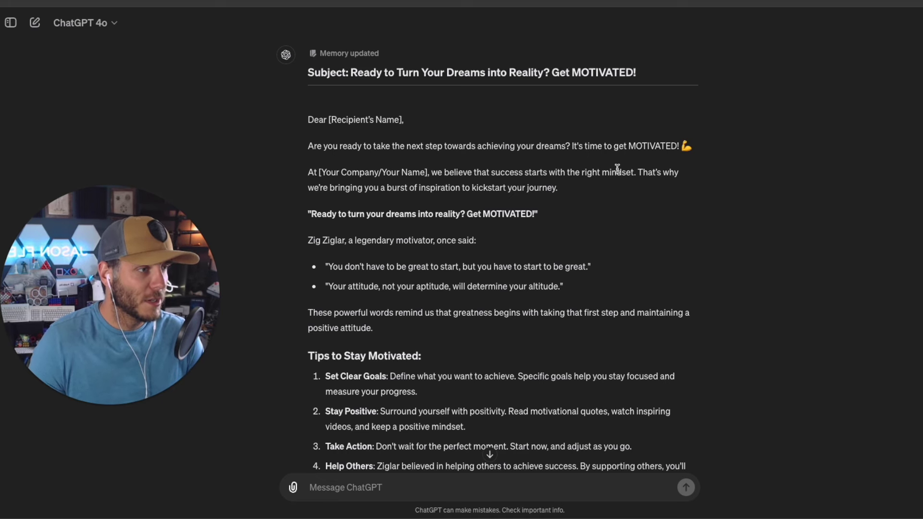
Step: Scroll through the newsletter draft, then scroll back up toward the GPT-4o use-cases answer
{"action": "scroll", "coordinate": [617, 169], "scroll_direction": "down", "scroll_amount": 4}
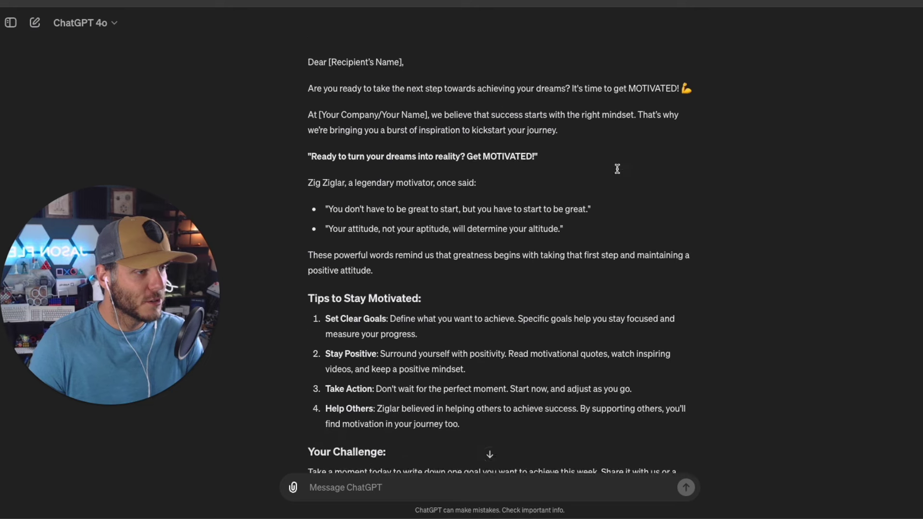
{"action": "scroll", "coordinate": [434, 171], "scroll_direction": "down", "scroll_amount": 8}
{"action": "scroll", "coordinate": [484, 187], "scroll_direction": "up", "scroll_amount": 2}
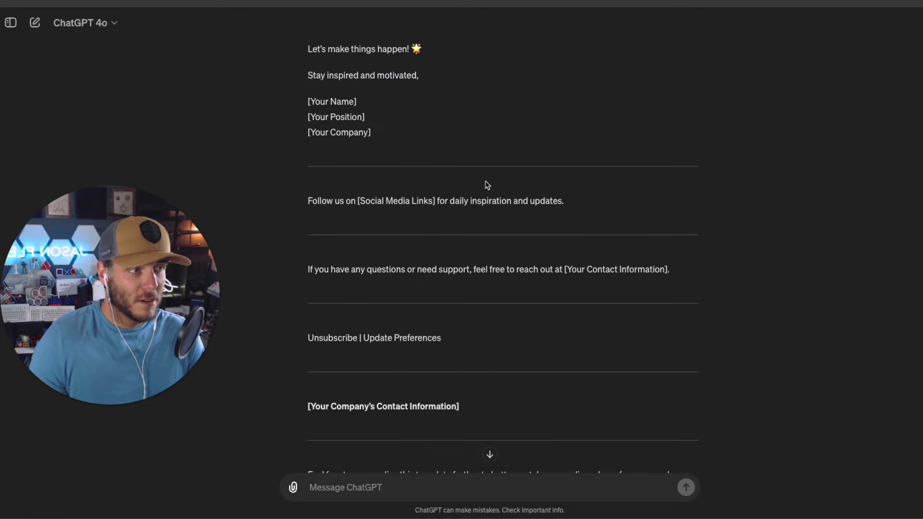
{"action": "scroll", "coordinate": [476, 195], "scroll_direction": "up", "scroll_amount": 4}
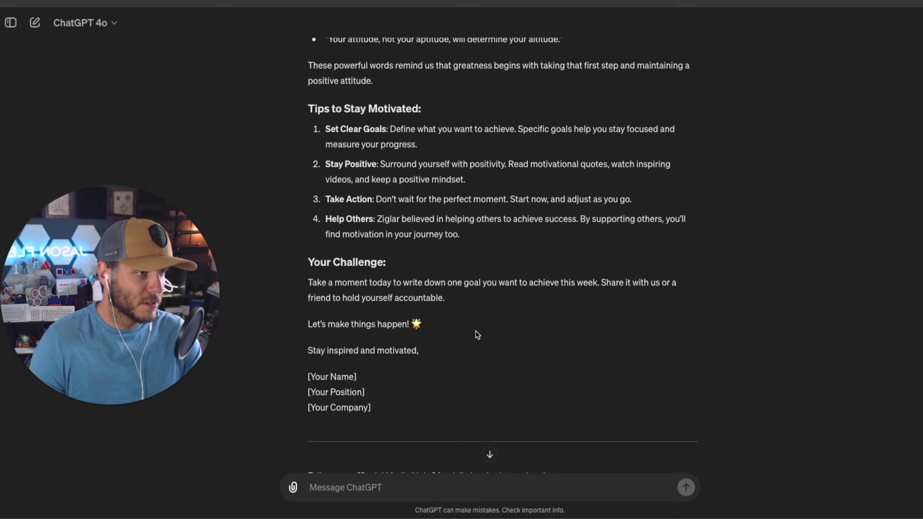
{"action": "scroll", "coordinate": [477, 331], "scroll_direction": "down", "scroll_amount": 1}
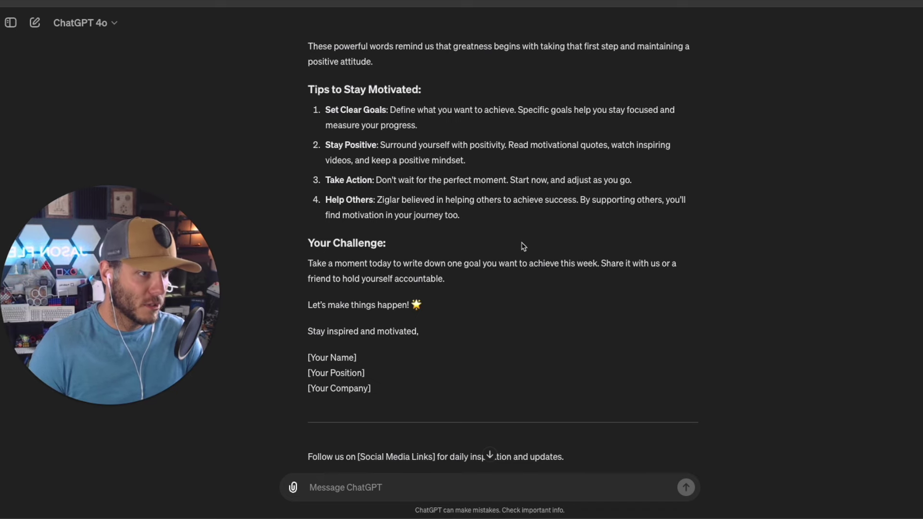
{"action": "scroll", "coordinate": [519, 245], "scroll_direction": "down", "scroll_amount": 7}
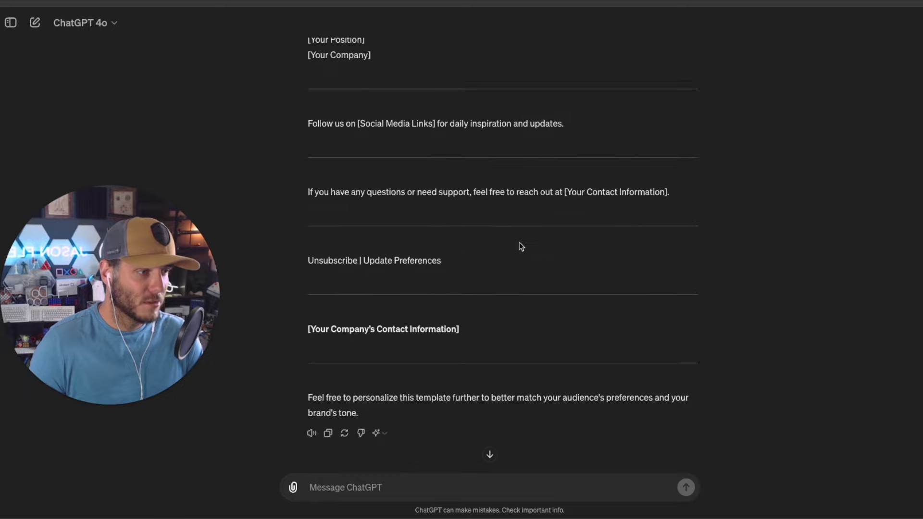
{"action": "scroll", "coordinate": [502, 260], "scroll_direction": "up", "scroll_amount": 20}
{"action": "scroll", "coordinate": [502, 260], "scroll_direction": "up", "scroll_amount": 20}
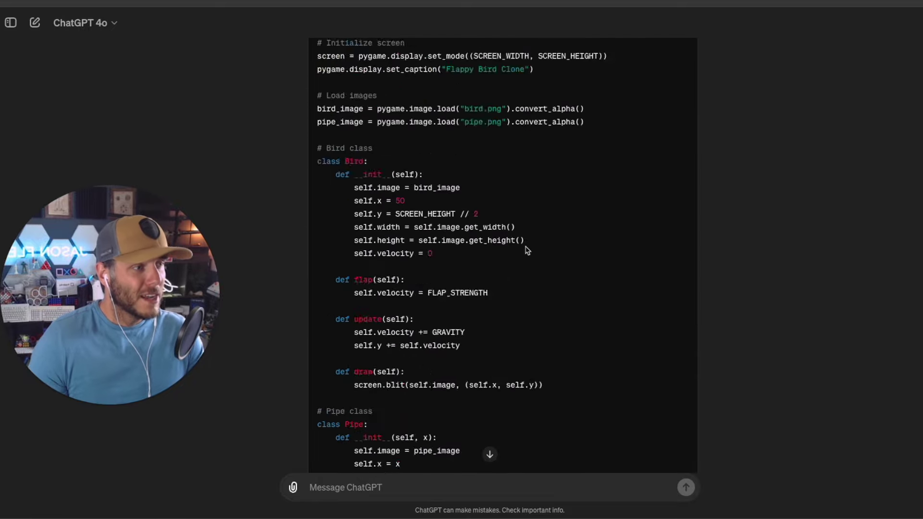
{"action": "scroll", "coordinate": [529, 247], "scroll_direction": "up", "scroll_amount": 1}
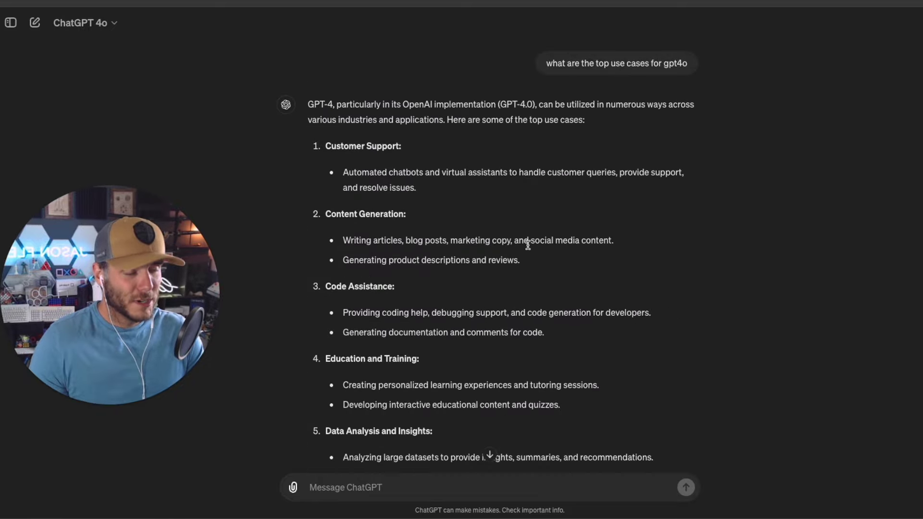